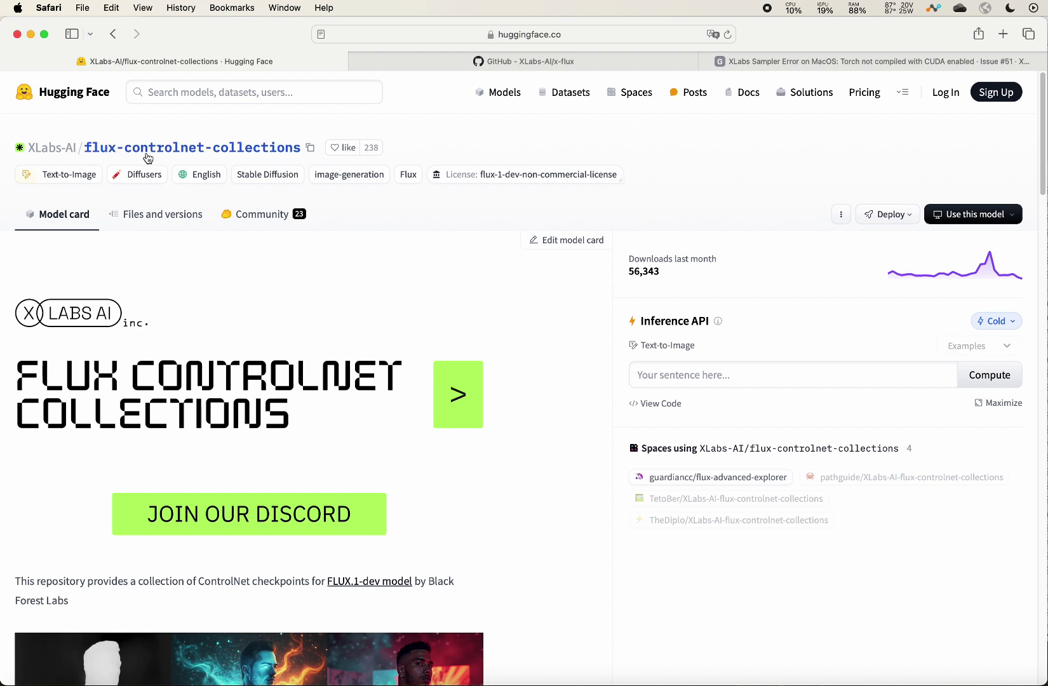
Browse the model repository's files and workflows folder, then return to the model card.
{"action": "left_click", "coordinate": [153, 220]}
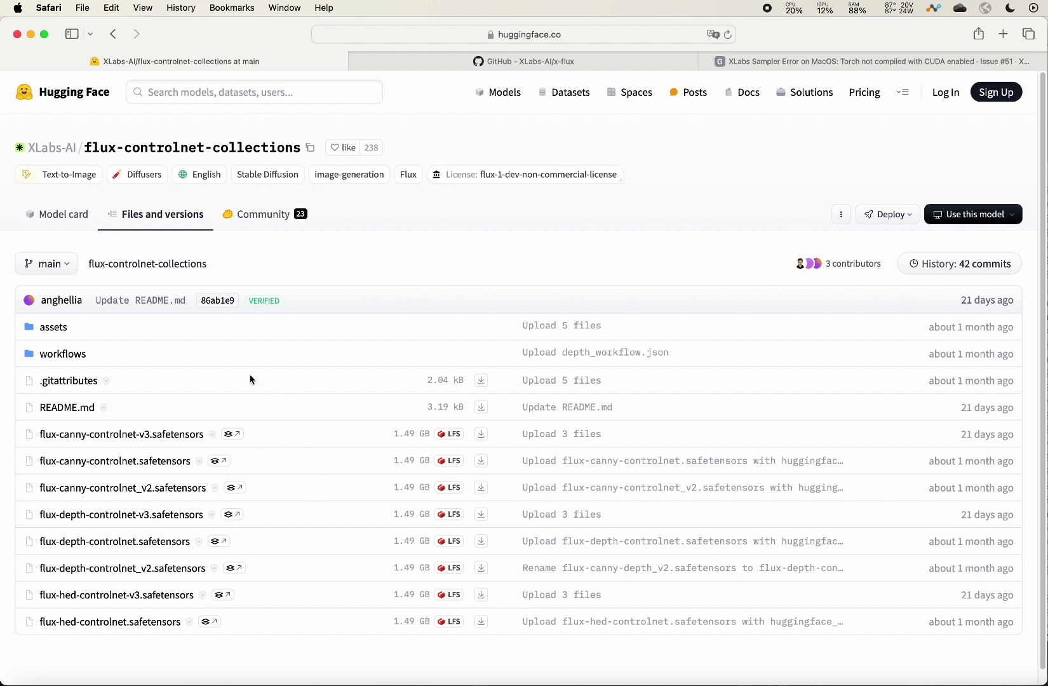
{"action": "left_click", "coordinate": [67, 359]}
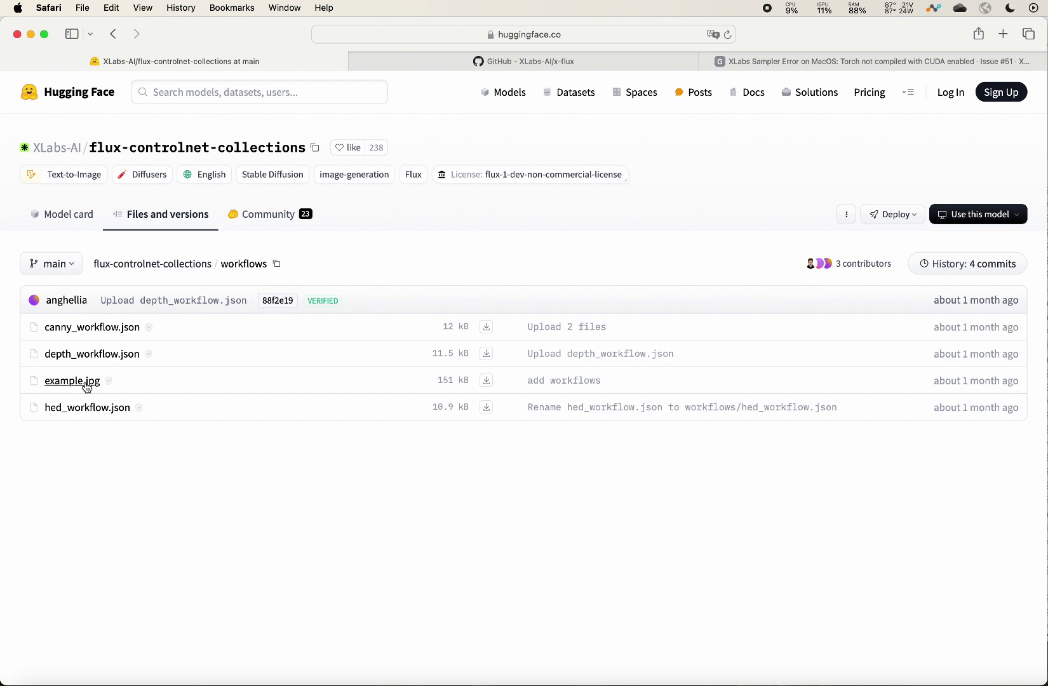
{"action": "left_click", "coordinate": [76, 218]}
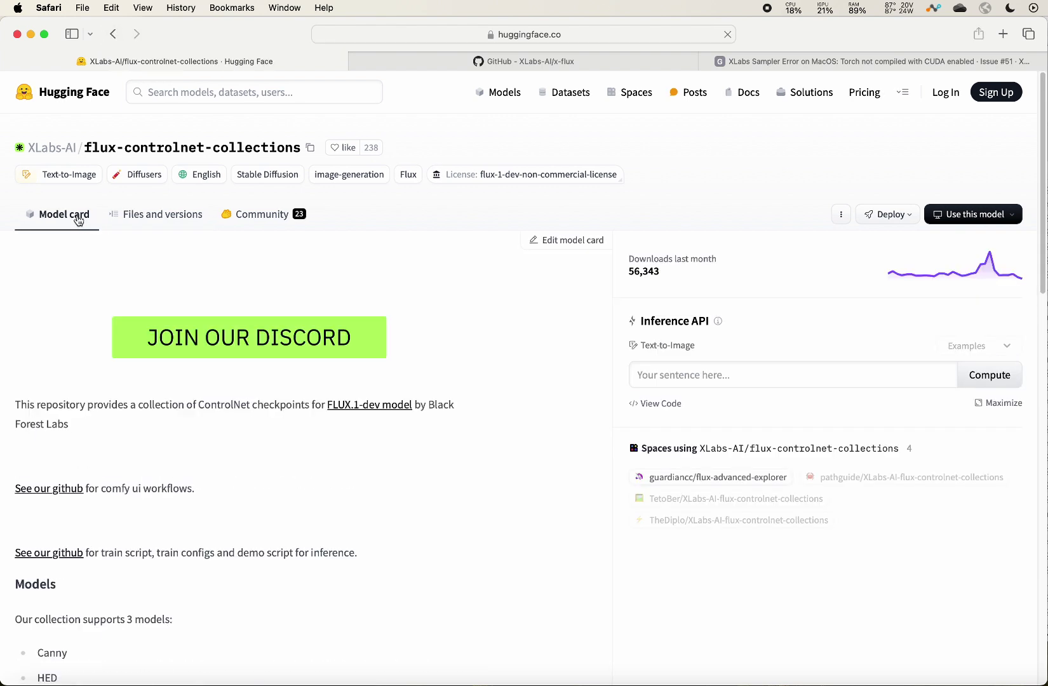
Scroll the x-flux GitHub README down to its Installation Guide, with Terminal brought forward.
{"action": "left_click", "coordinate": [558, 62]}
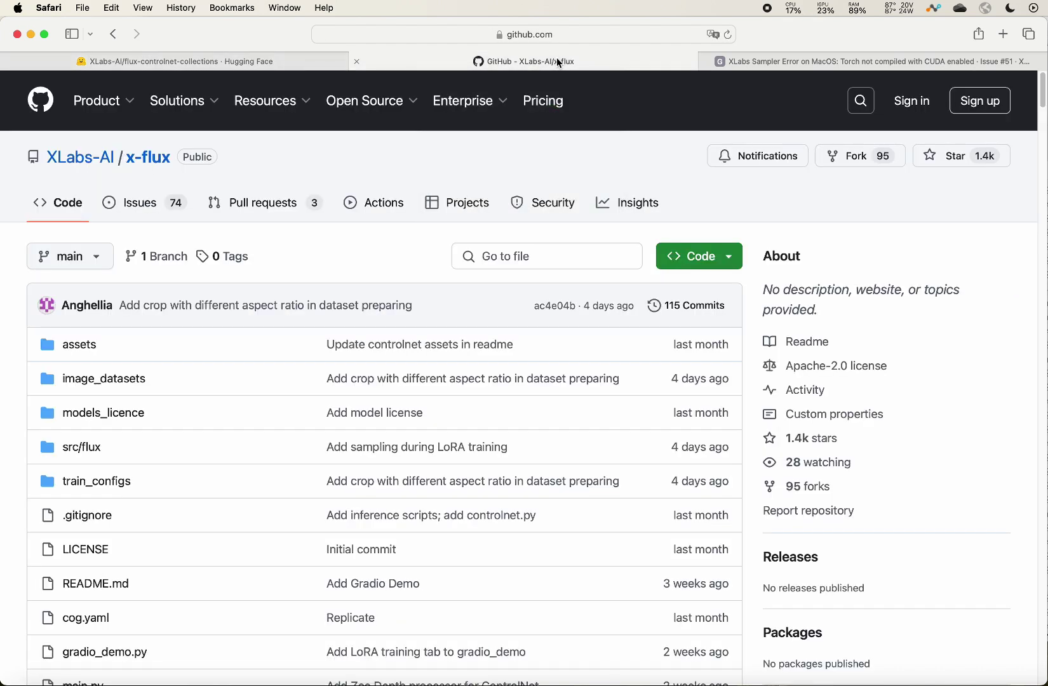
{"action": "scroll", "coordinate": [339, 263], "scroll_direction": "down", "scroll_amount": 12}
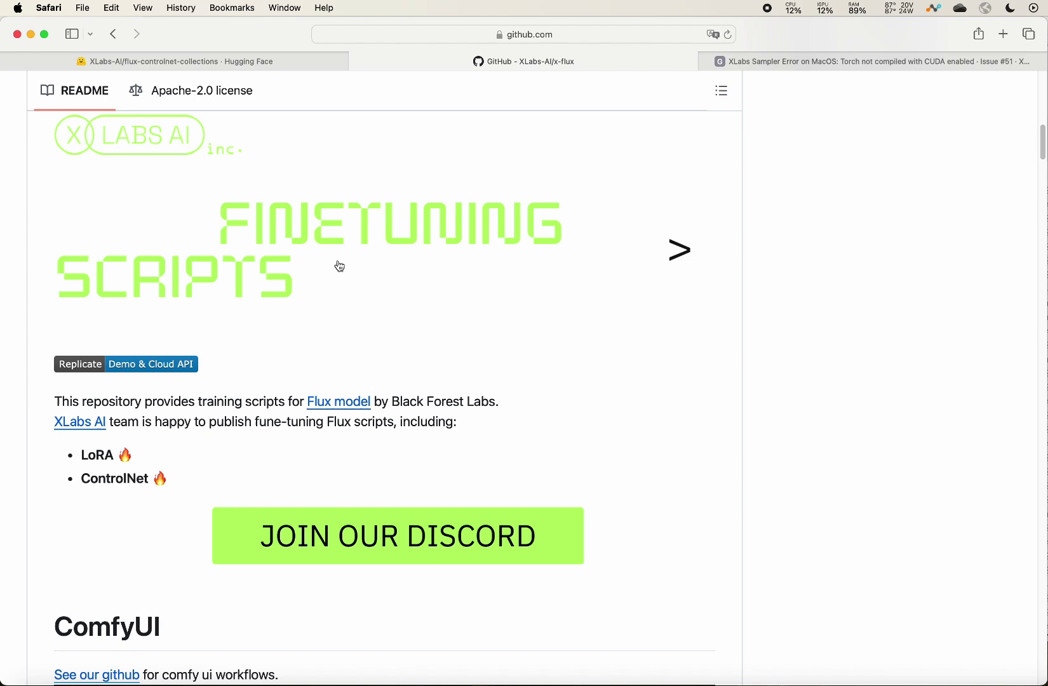
{"action": "scroll", "coordinate": [340, 266], "scroll_direction": "down", "scroll_amount": 8}
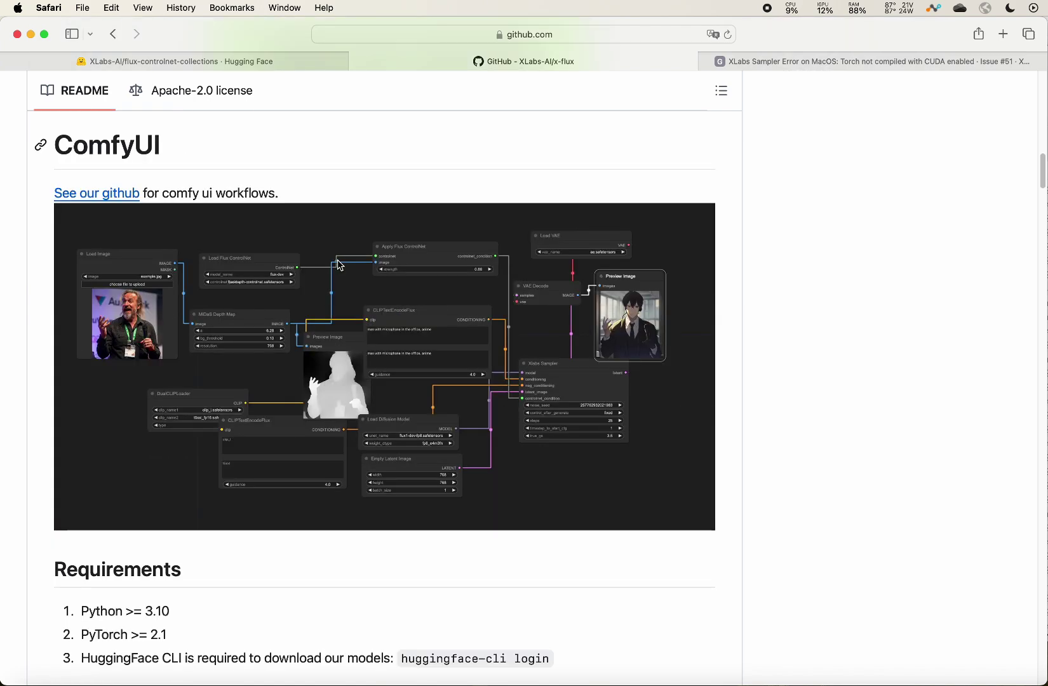
{"action": "scroll", "coordinate": [339, 265], "scroll_direction": "down", "scroll_amount": 7}
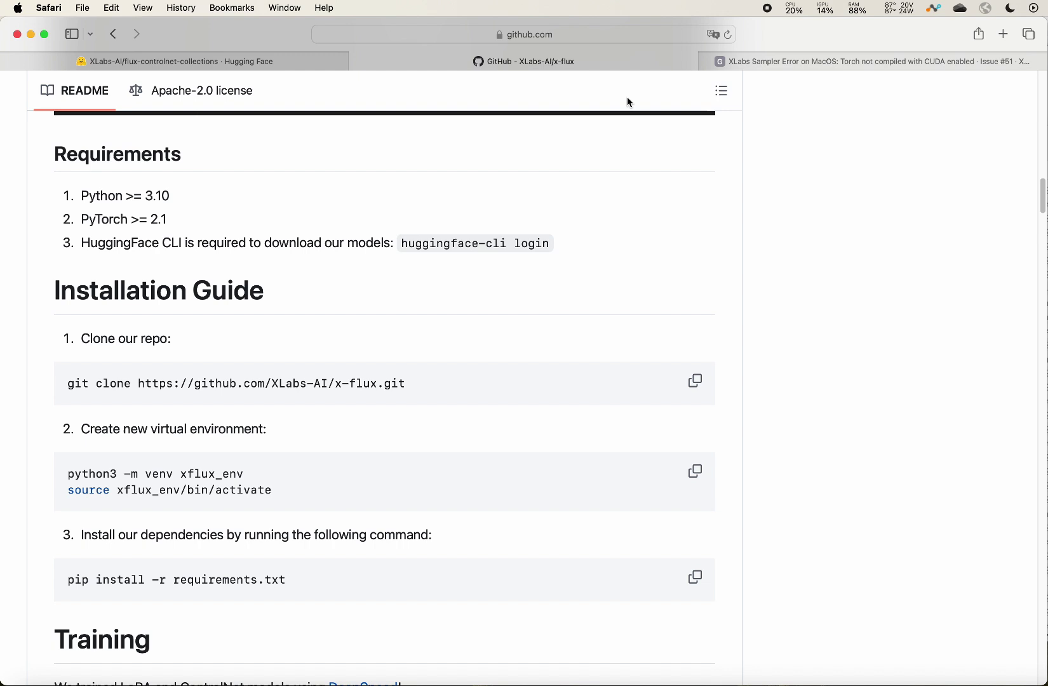
{"action": "key", "text": "super+Tab"}
{"action": "scroll", "coordinate": [408, 325], "scroll_direction": "down", "scroll_amount": 5}
Clear the terminal and activate the comfyuienv conda environment.
{"action": "key", "text": "ctrl+l"}
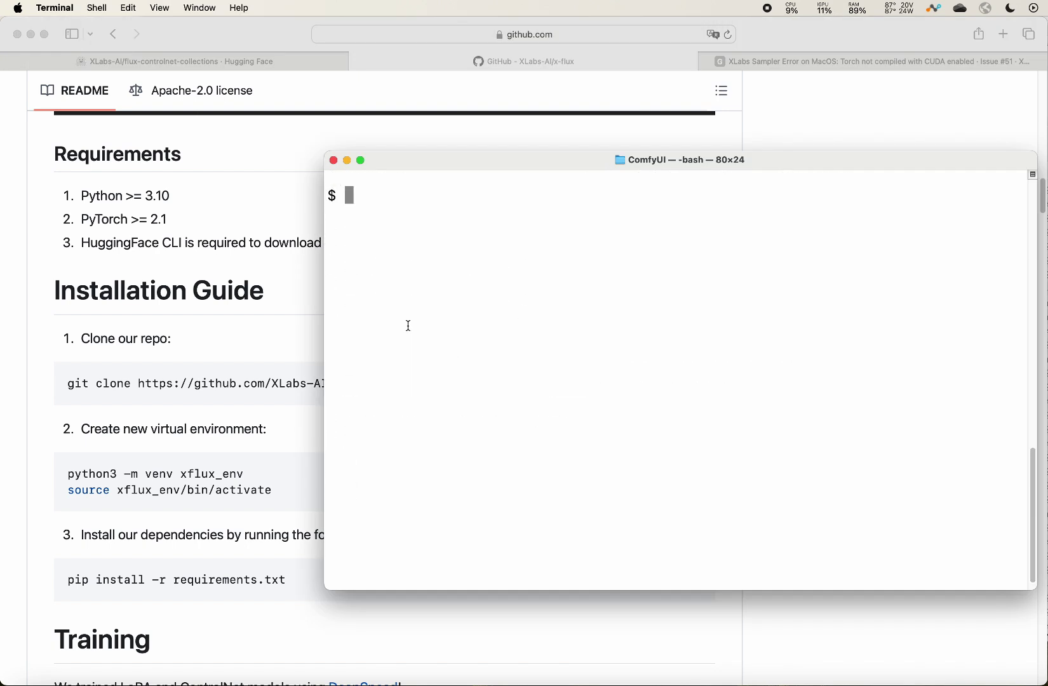
{"action": "left_click_drag", "start_coordinate": [439, 166], "coordinate": [442, 155]}
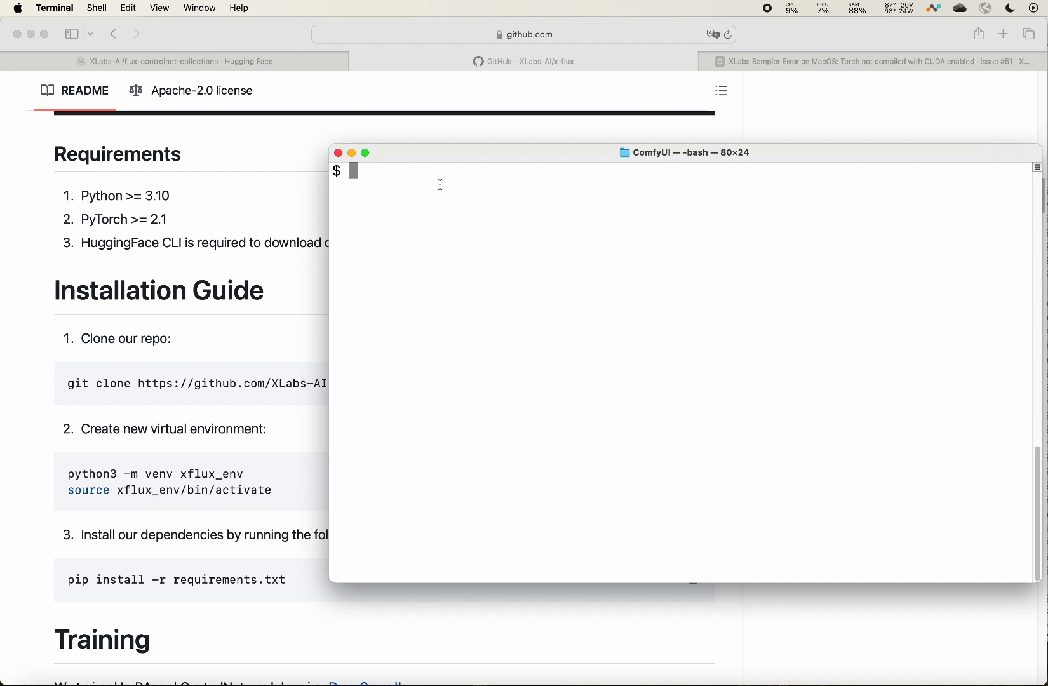
{"action": "type", "text": "conda activate comfyuienv"}
{"action": "key", "text": "Return"}
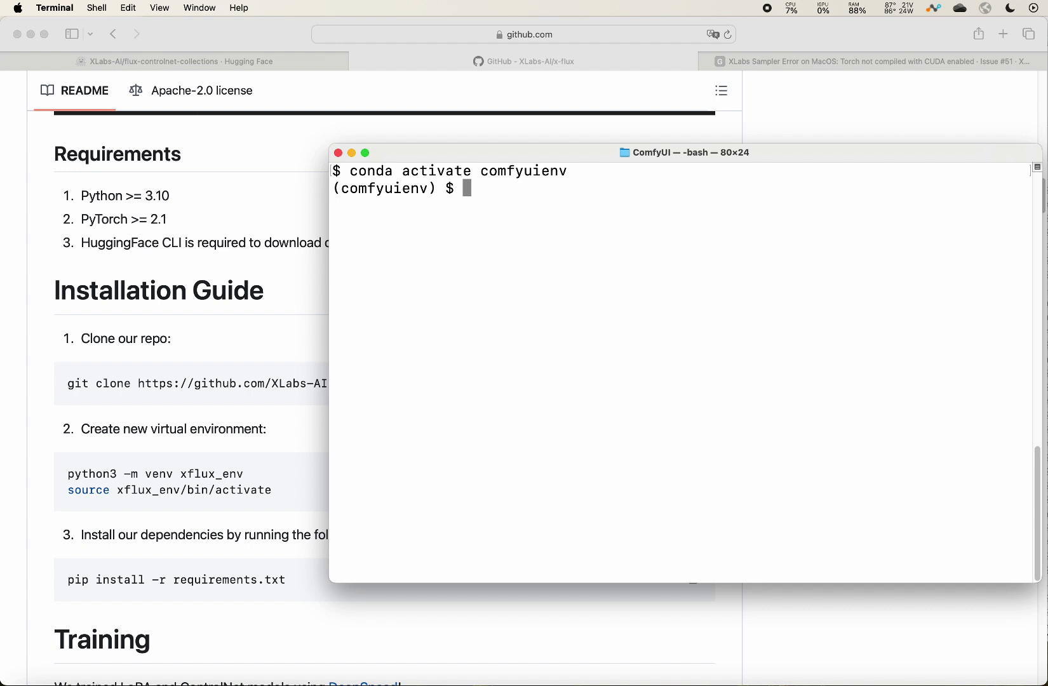
Change into custom_nodes and start typing the git clone command for x-flux.
{"action": "type", "text": "cd cust"}
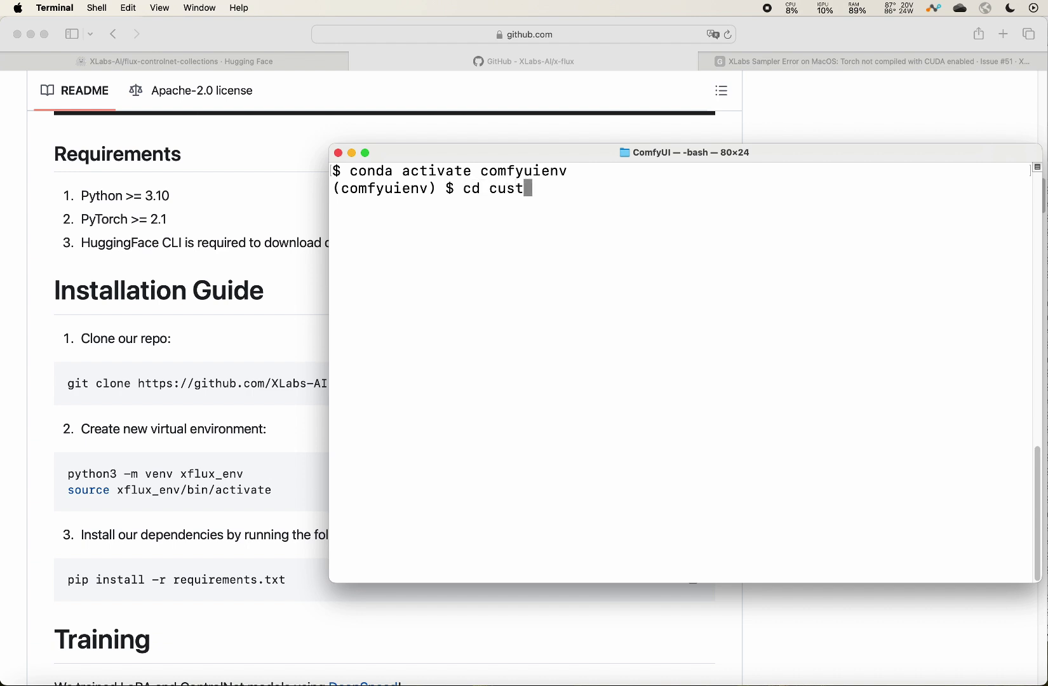
{"action": "key", "text": "Tab"}
{"action": "key", "text": "Return"}
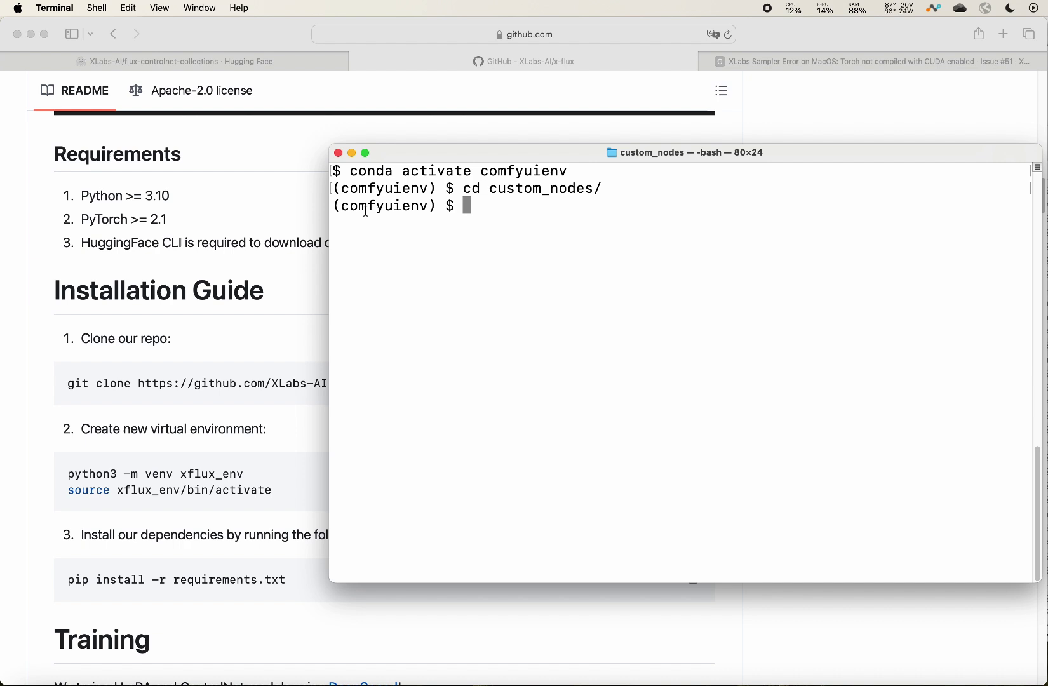
{"action": "type", "text": "git clone"}
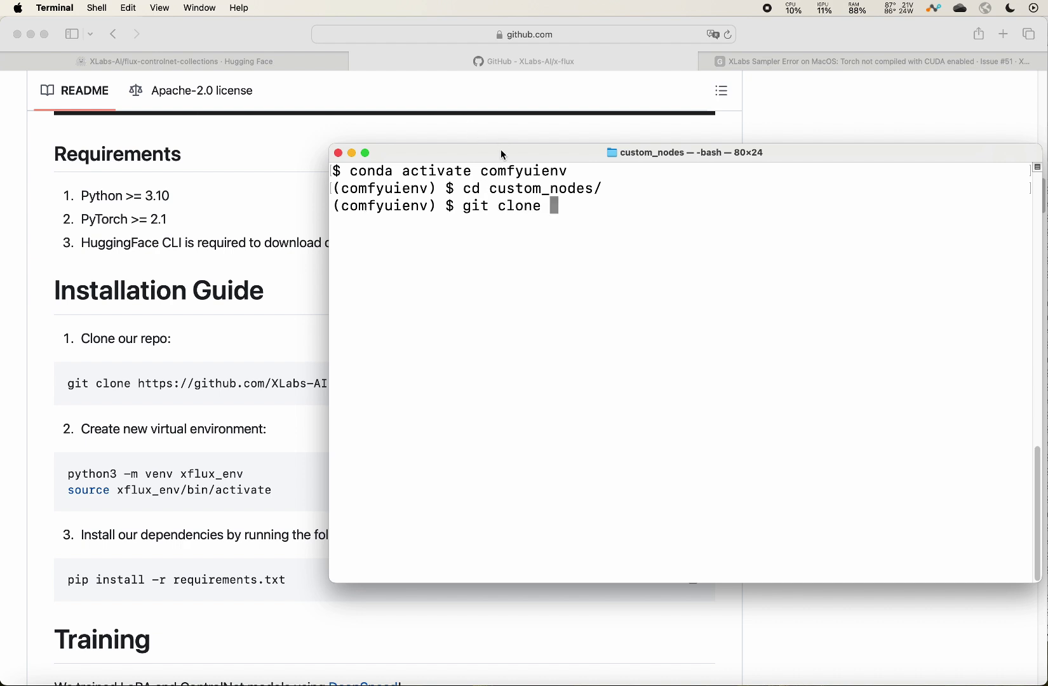
{"action": "left_click_drag", "start_coordinate": [501, 155], "coordinate": [462, 452]}
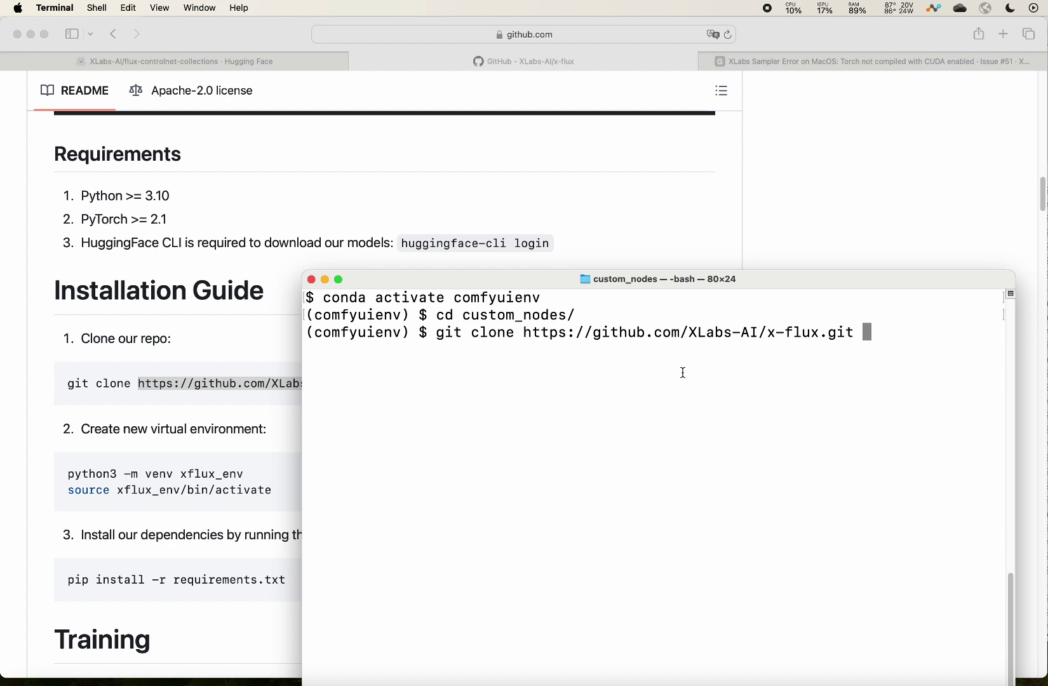
Clone the x-flux repository and enter the x-flux-comfyui folder.
{"action": "key", "text": "Return"}
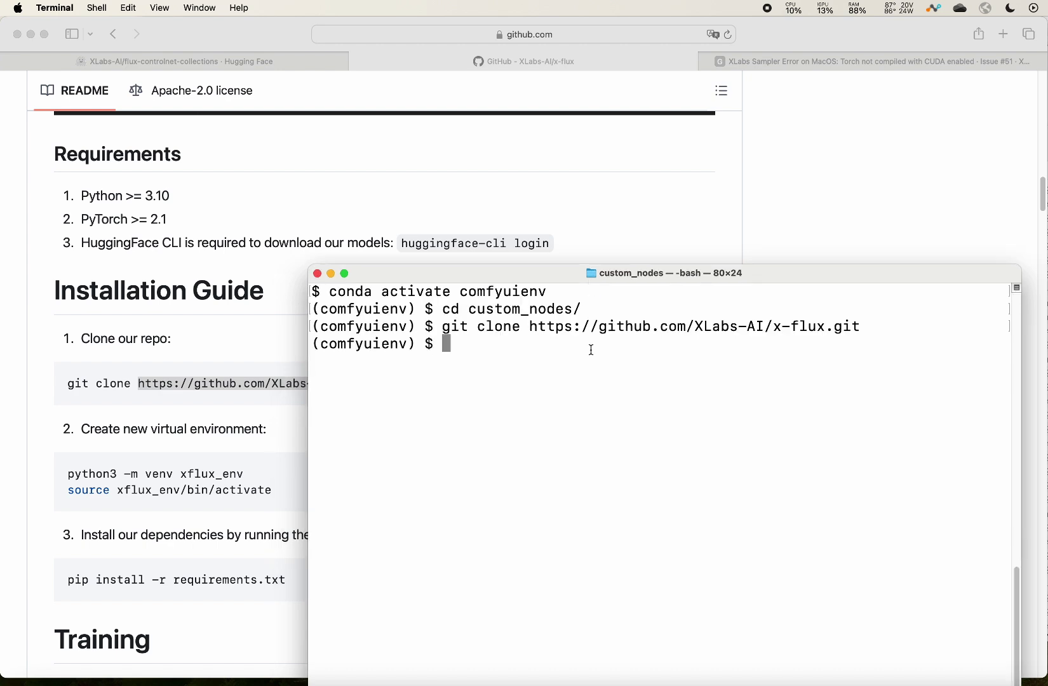
{"action": "type", "text": "cd x-flux-comfyui/"}
{"action": "key", "text": "Return"}
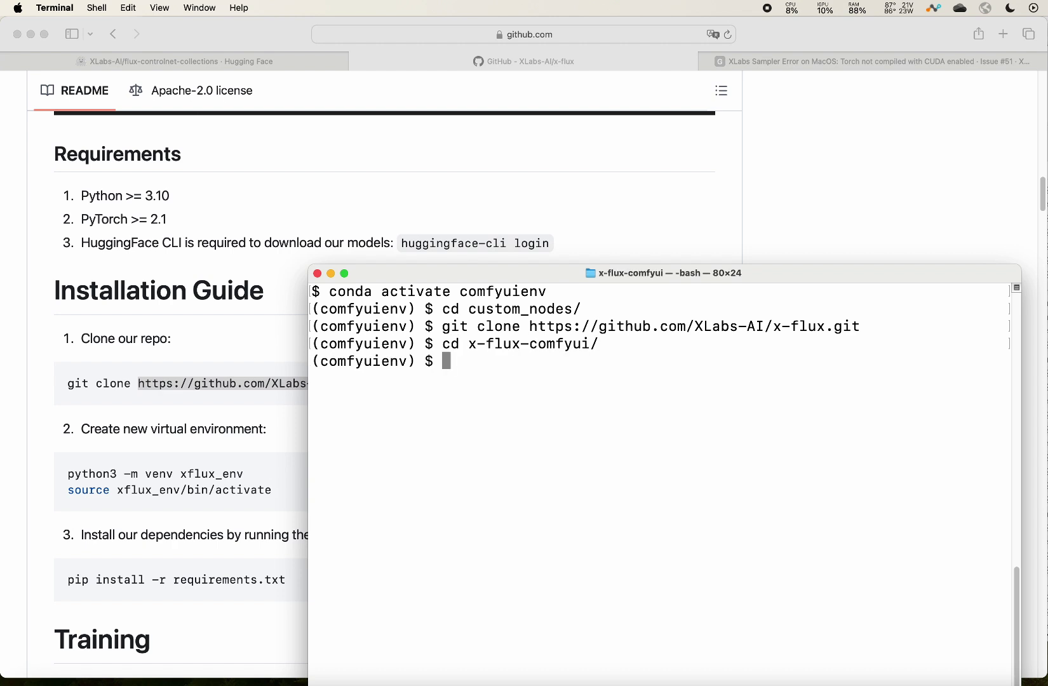
View requirements.txt in nano and exit without changes.
{"action": "type", "text": "nano re"}
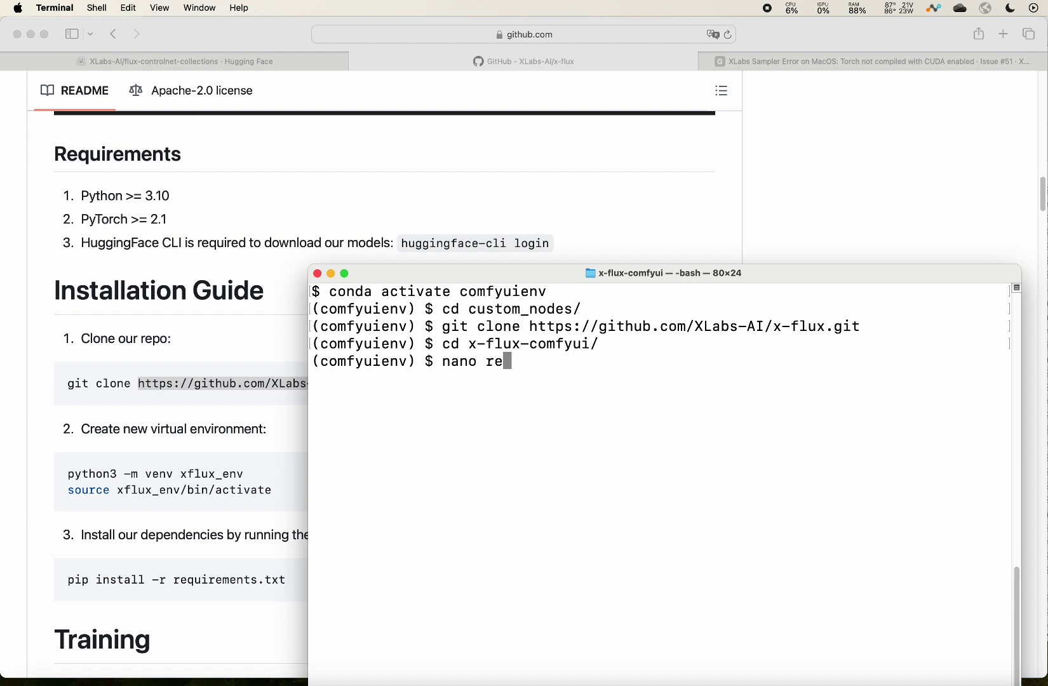
{"action": "type", "text": "qu"}
{"action": "key", "text": "Tab"}
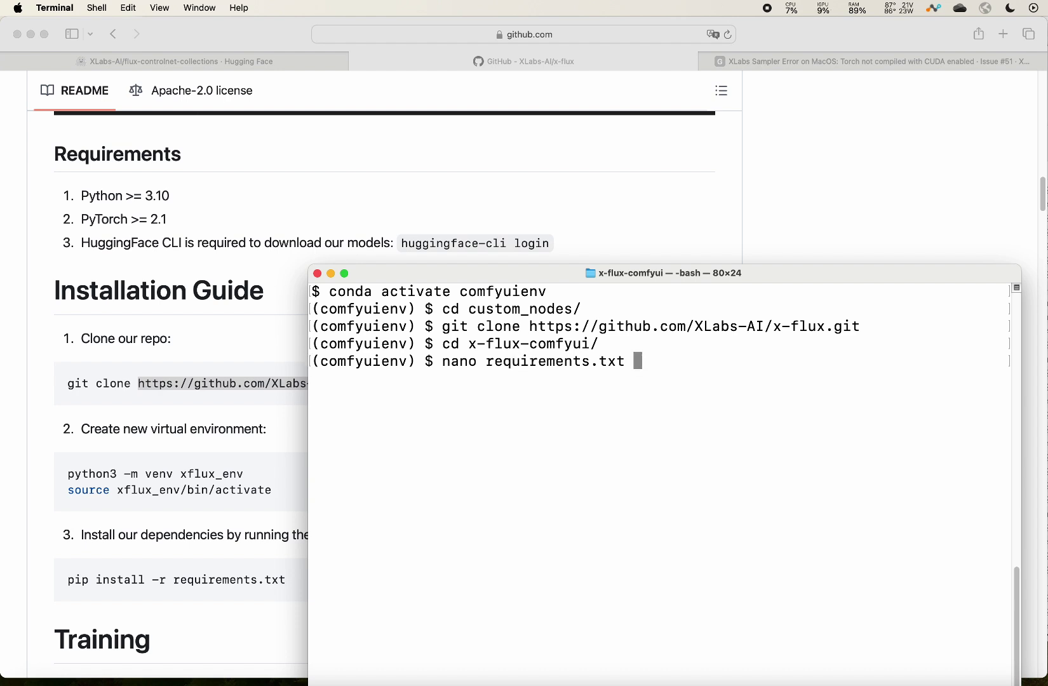
{"action": "key", "text": "Return"}
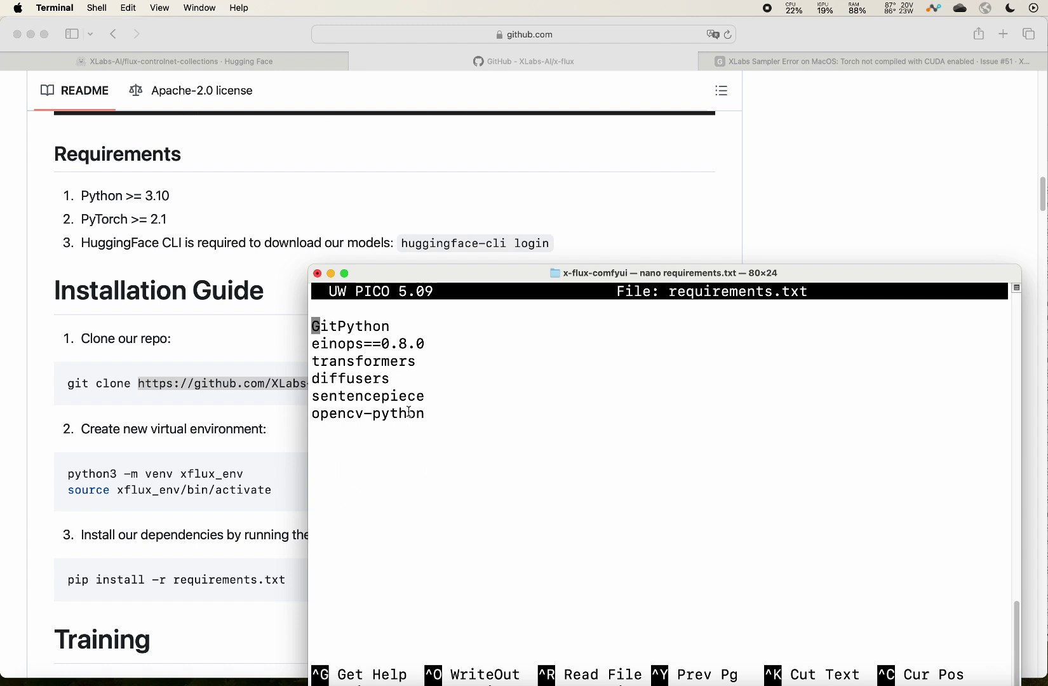
{"action": "key", "text": "ctrl+x"}
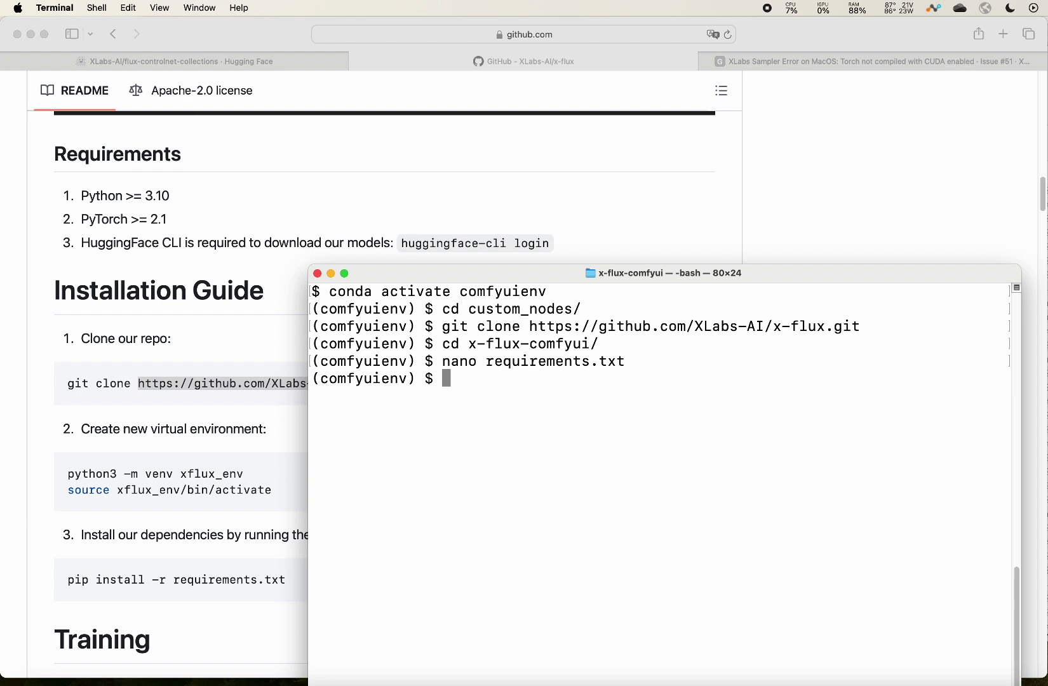
Install dependencies with pip install -r requirements.txt, then view the MacOS sampler error issue.
{"action": "type", "text": "pip install "}
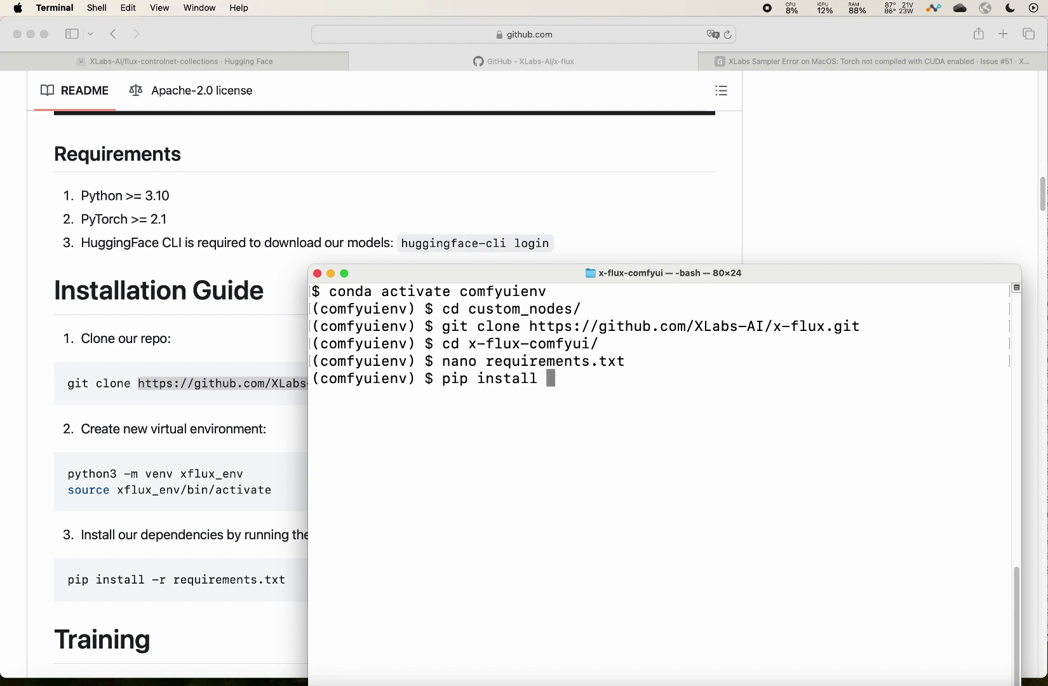
{"action": "type", "text": "-r requ"}
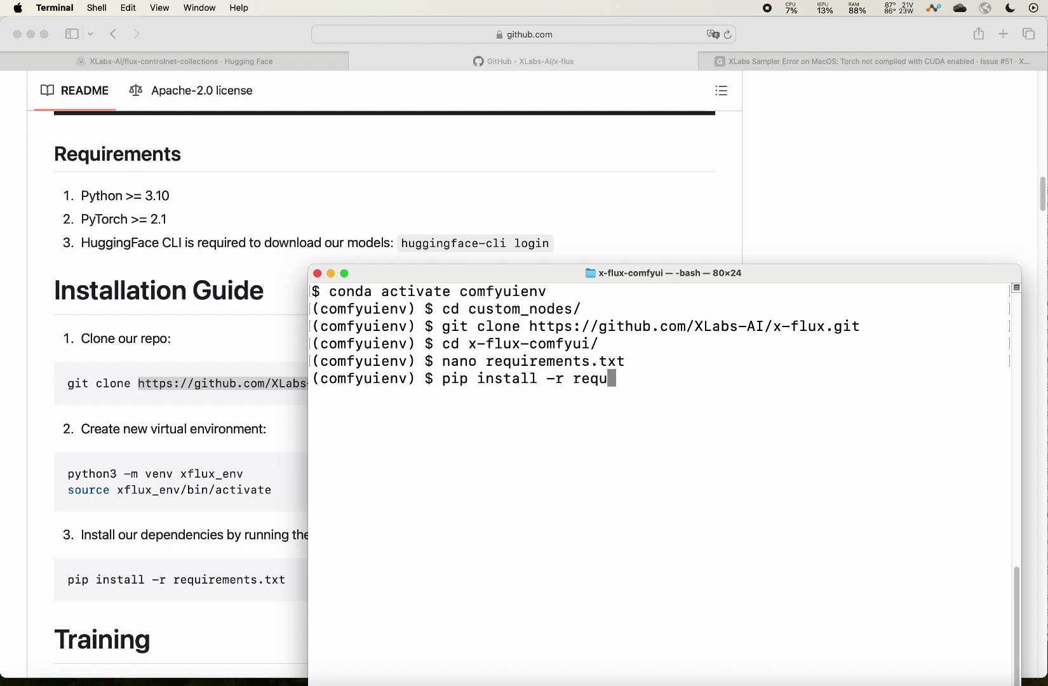
{"action": "key", "text": "Tab"}
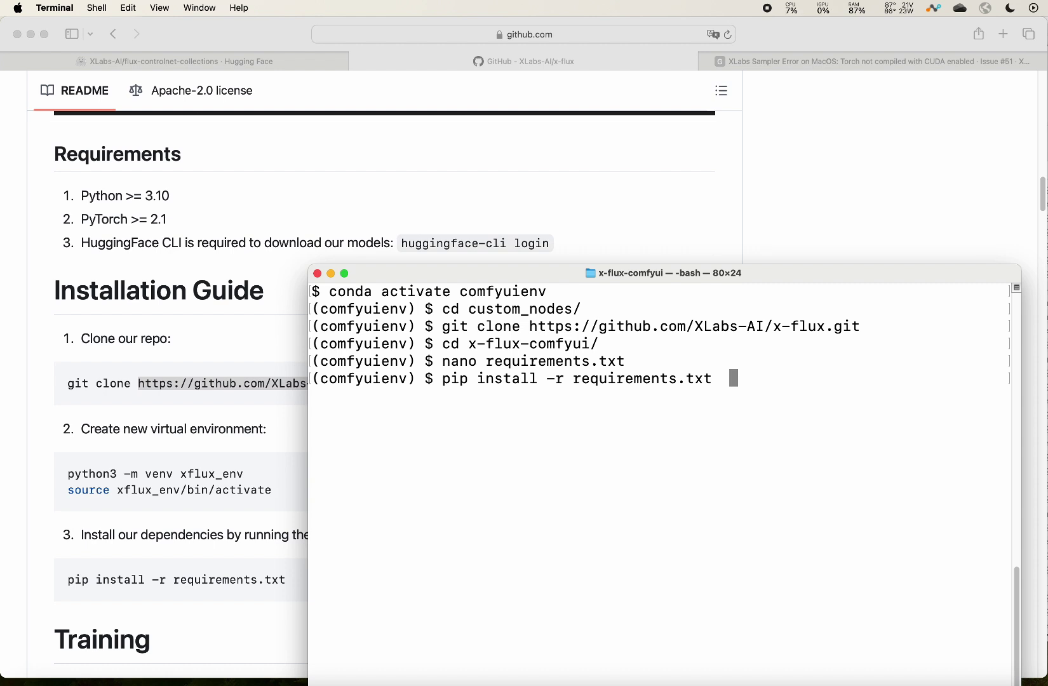
{"action": "key", "text": "Return"}
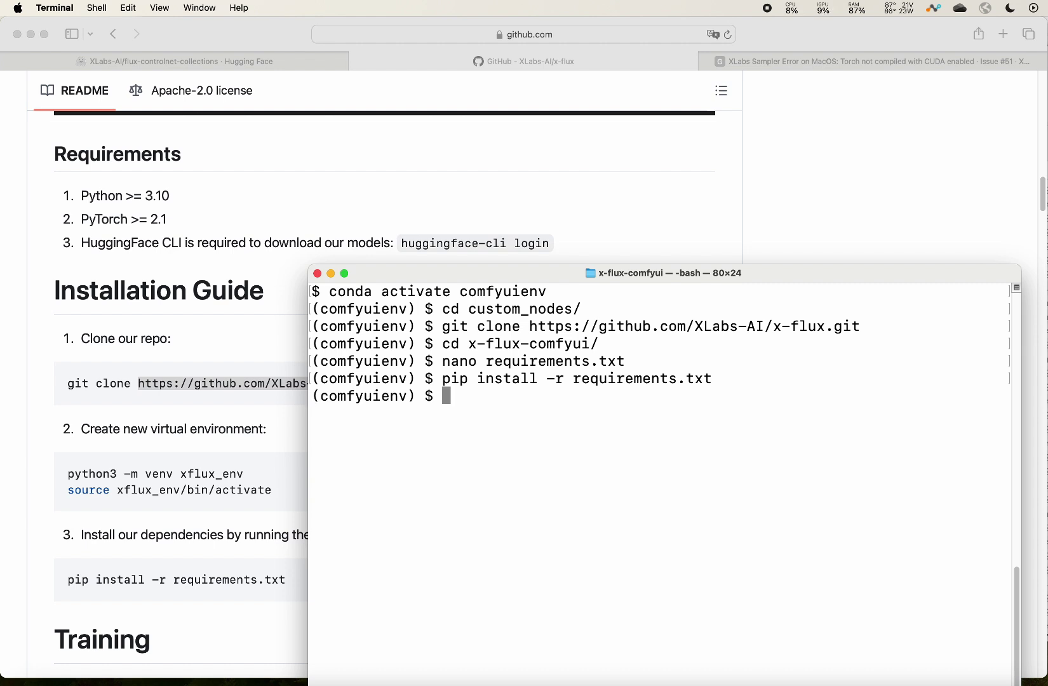
{"action": "key", "text": "ctrl+l"}
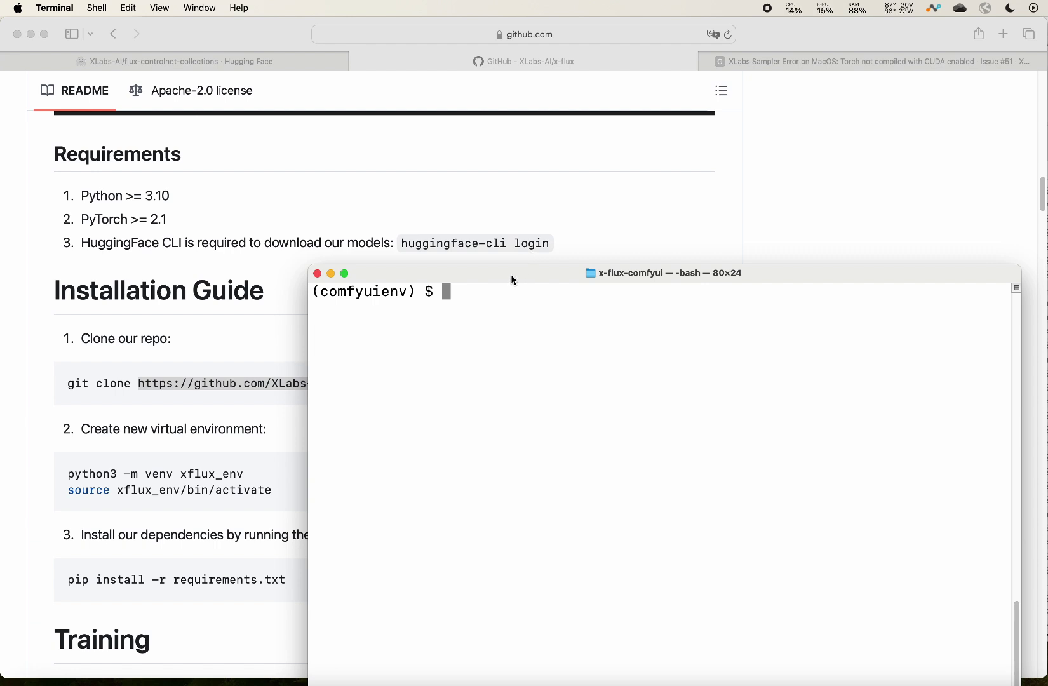
{"action": "left_click", "coordinate": [783, 65]}
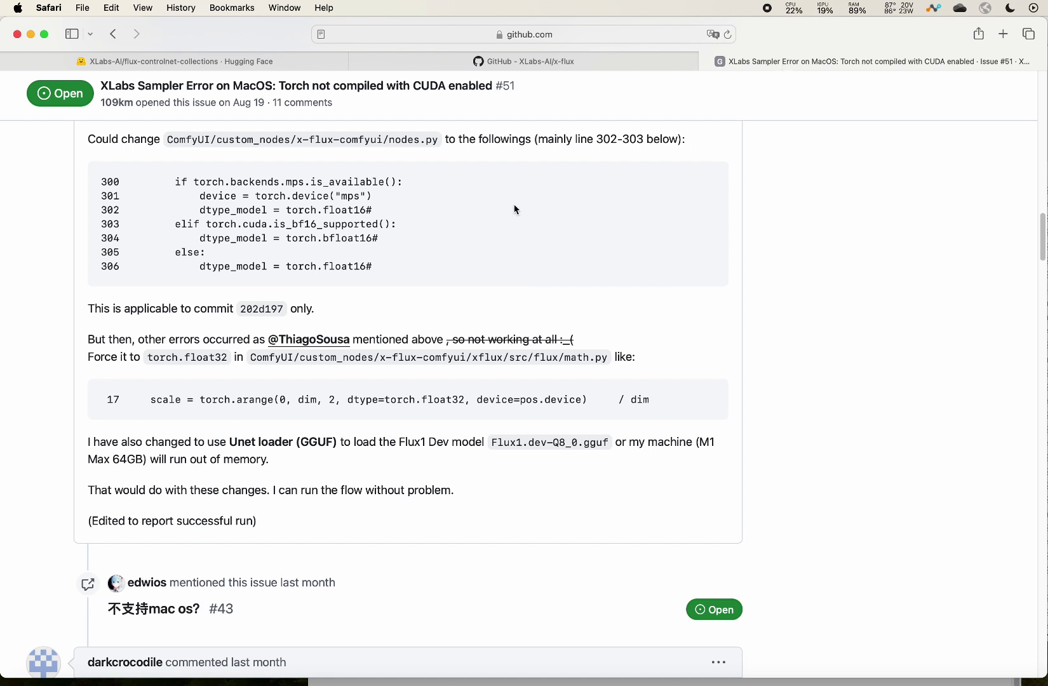
Zoom the issue page and highlight the nodes.py path and float16 MPS fix on lines 302–303.
{"action": "key", "text": "super+equal"}
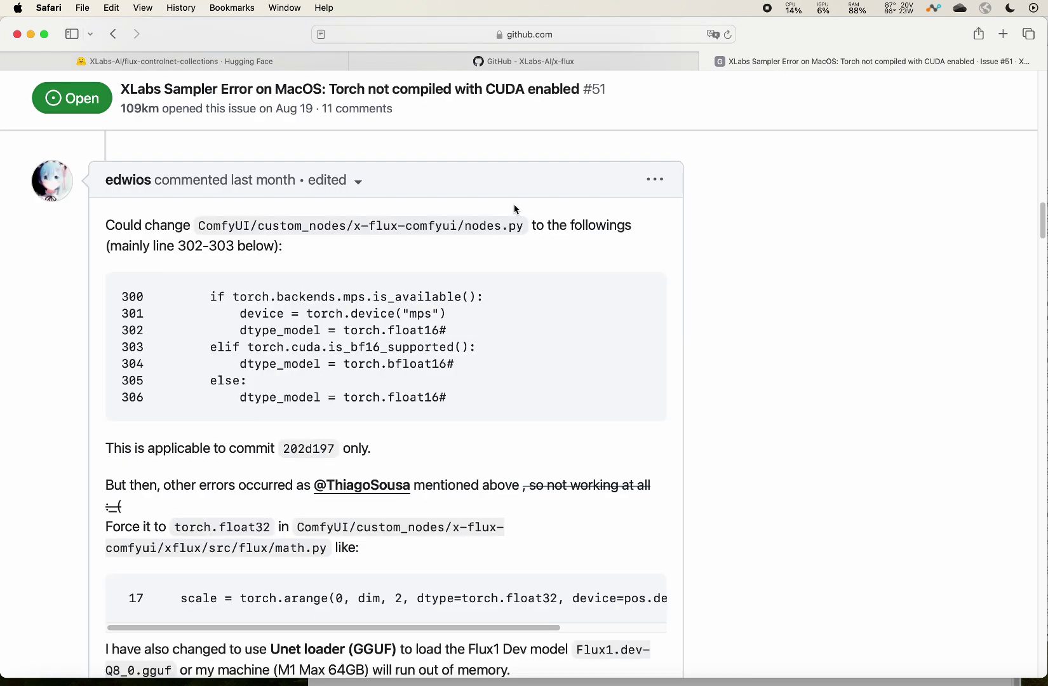
{"action": "scroll", "coordinate": [516, 210], "scroll_direction": "down", "scroll_amount": 2}
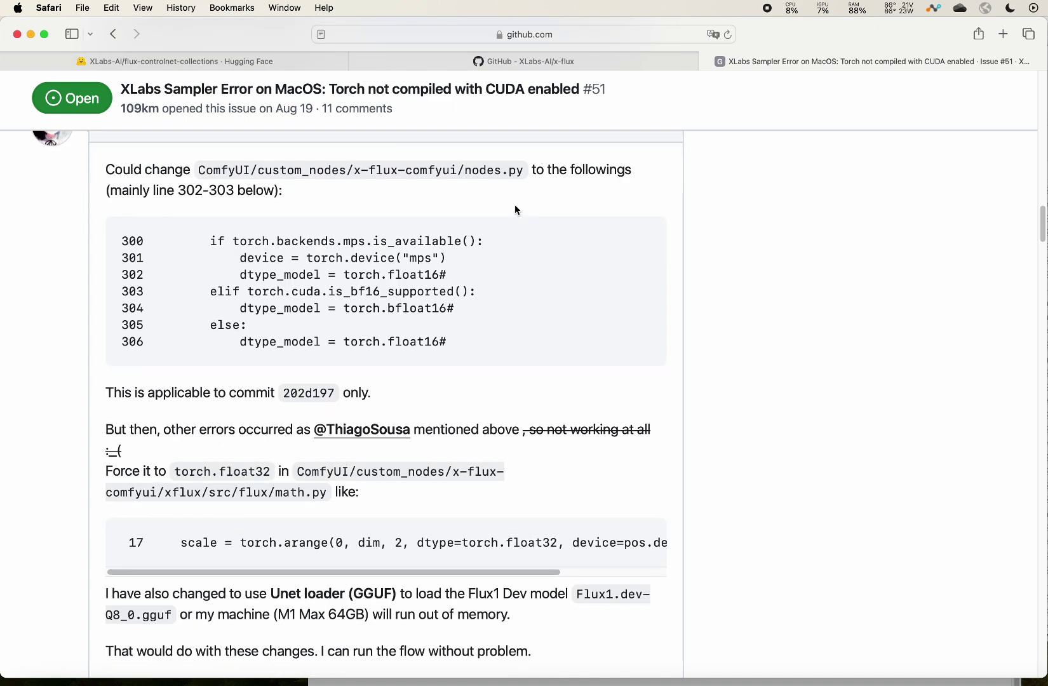
{"action": "scroll", "coordinate": [515, 209], "scroll_direction": "up", "scroll_amount": 1}
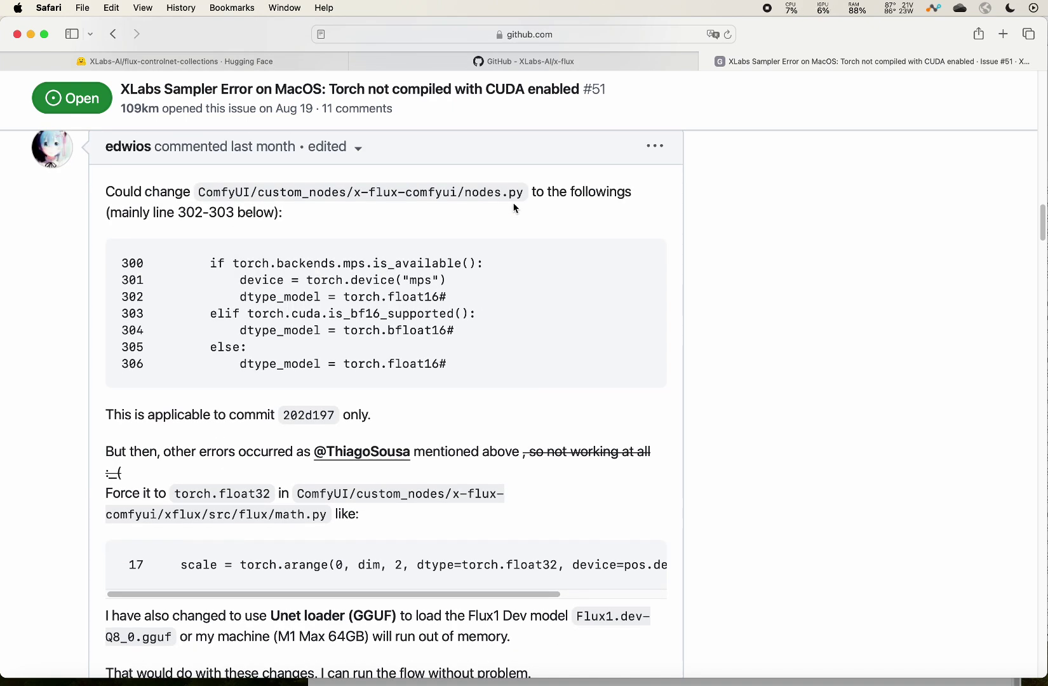
{"action": "scroll", "coordinate": [503, 244], "scroll_direction": "down", "scroll_amount": 1}
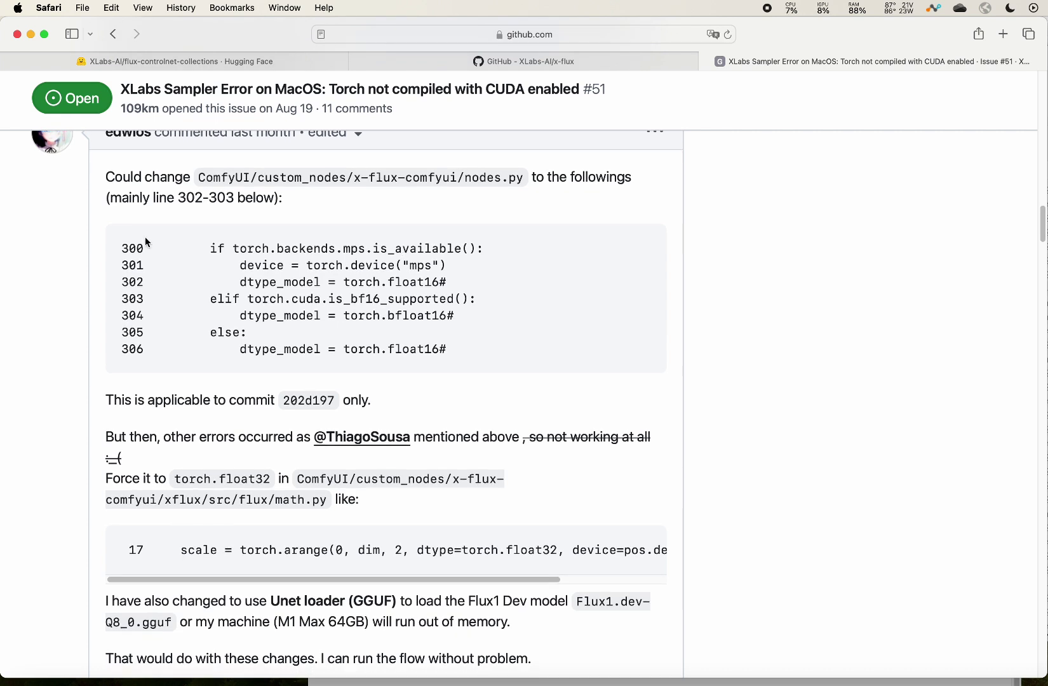
{"action": "left_click_drag", "start_coordinate": [109, 177], "coordinate": [483, 367]}
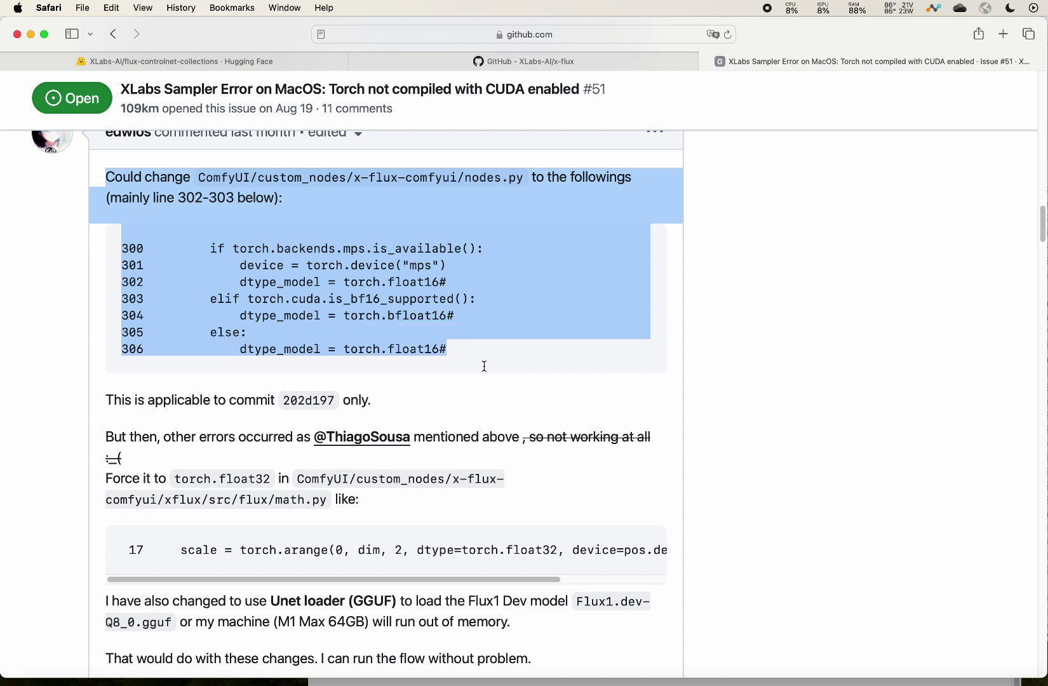
{"action": "left_click", "coordinate": [372, 293]}
{"action": "left_click_drag", "start_coordinate": [524, 177], "coordinate": [198, 179]}
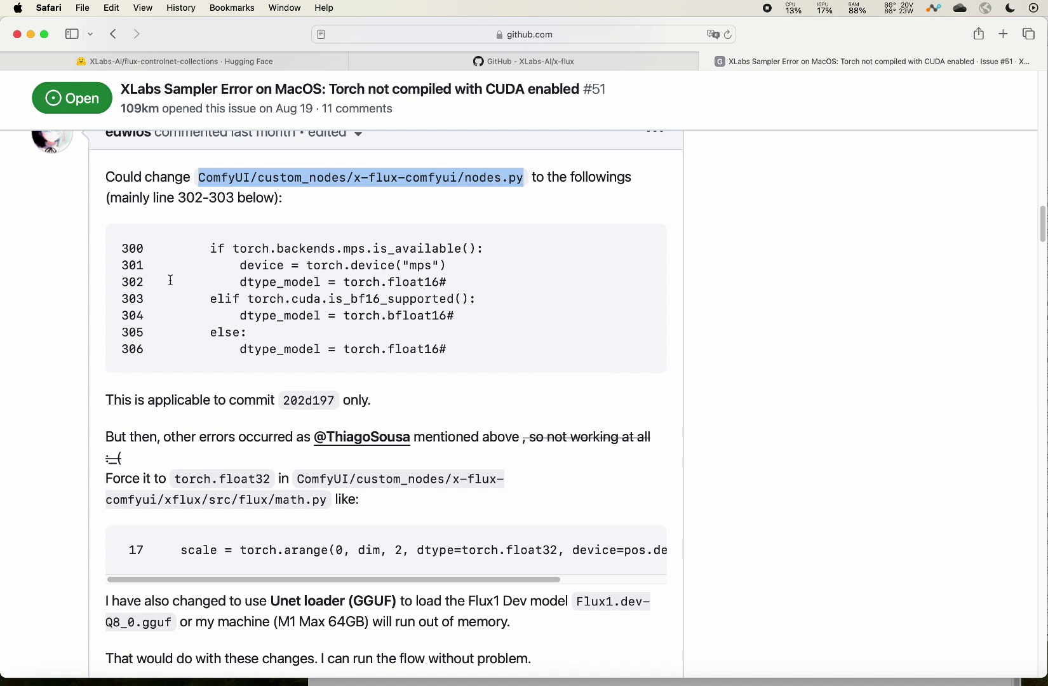
{"action": "left_click_drag", "start_coordinate": [226, 281], "coordinate": [452, 281]}
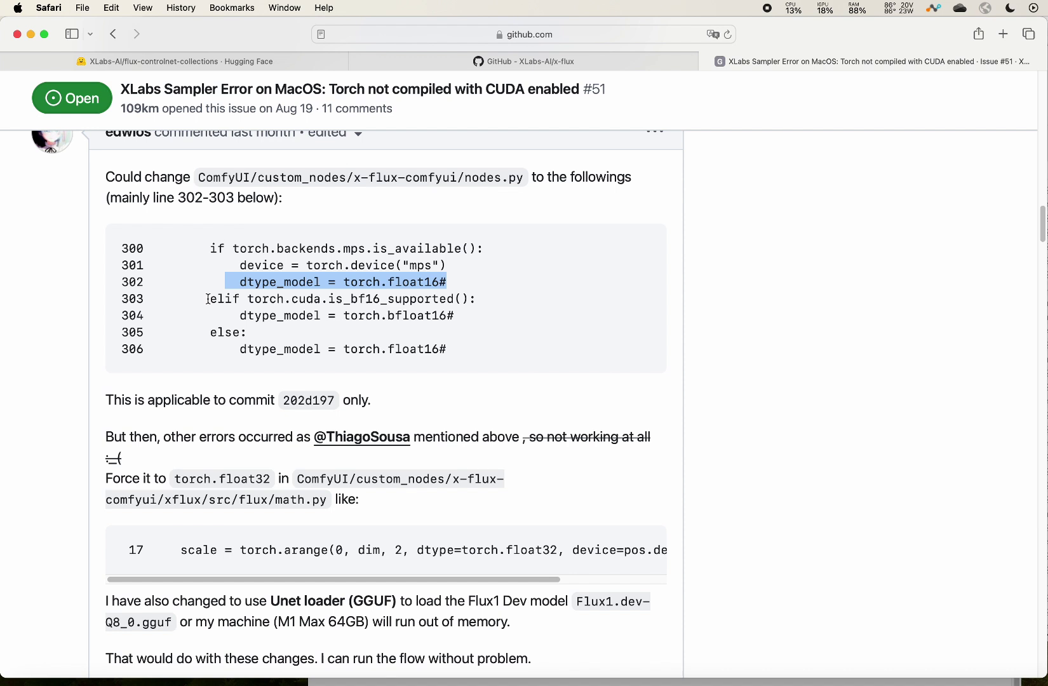
{"action": "left_click_drag", "start_coordinate": [208, 299], "coordinate": [485, 301]}
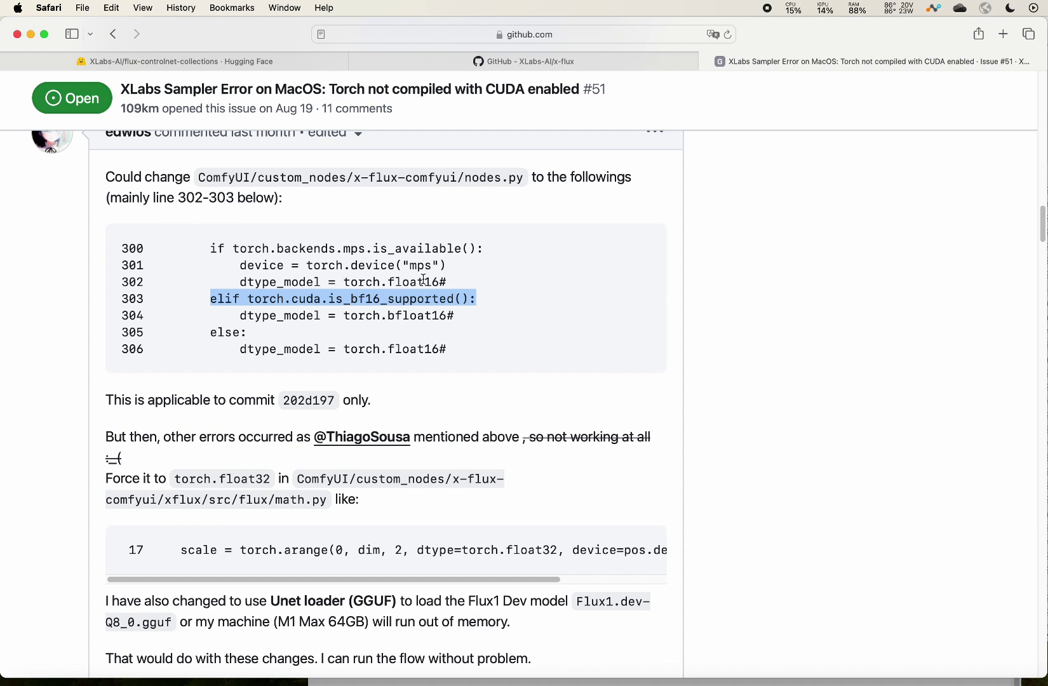
{"action": "left_click_drag", "start_coordinate": [389, 280], "coordinate": [440, 283]}
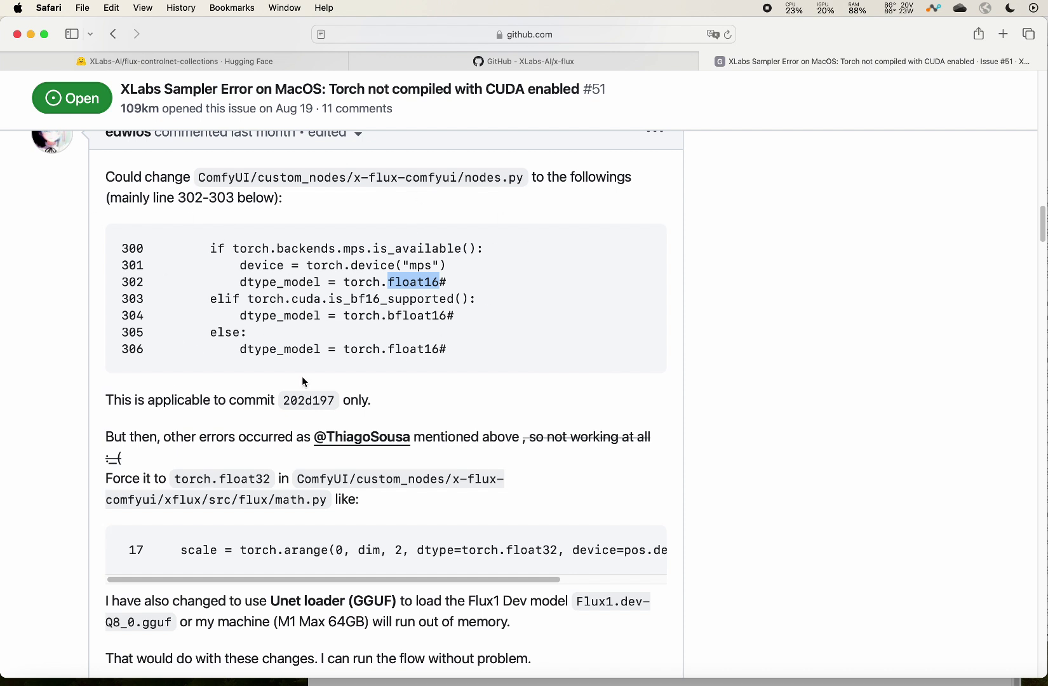
{"action": "left_click", "coordinate": [488, 226]}
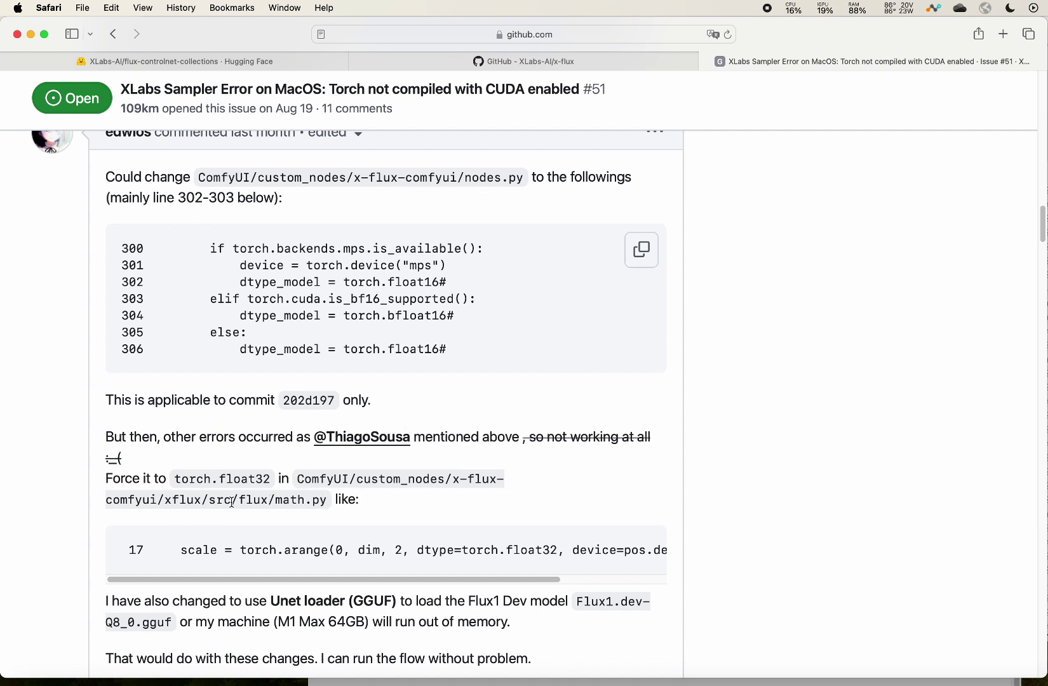
{"action": "left_click_drag", "start_coordinate": [451, 481], "coordinate": [325, 503]}
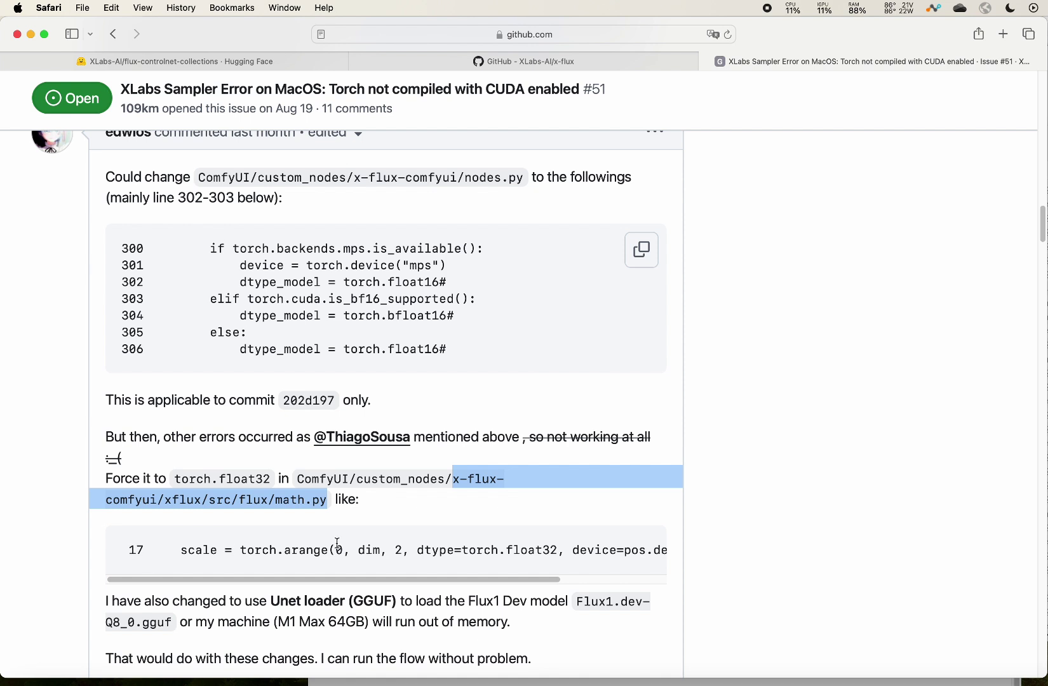
{"action": "double_click", "coordinate": [507, 549]}
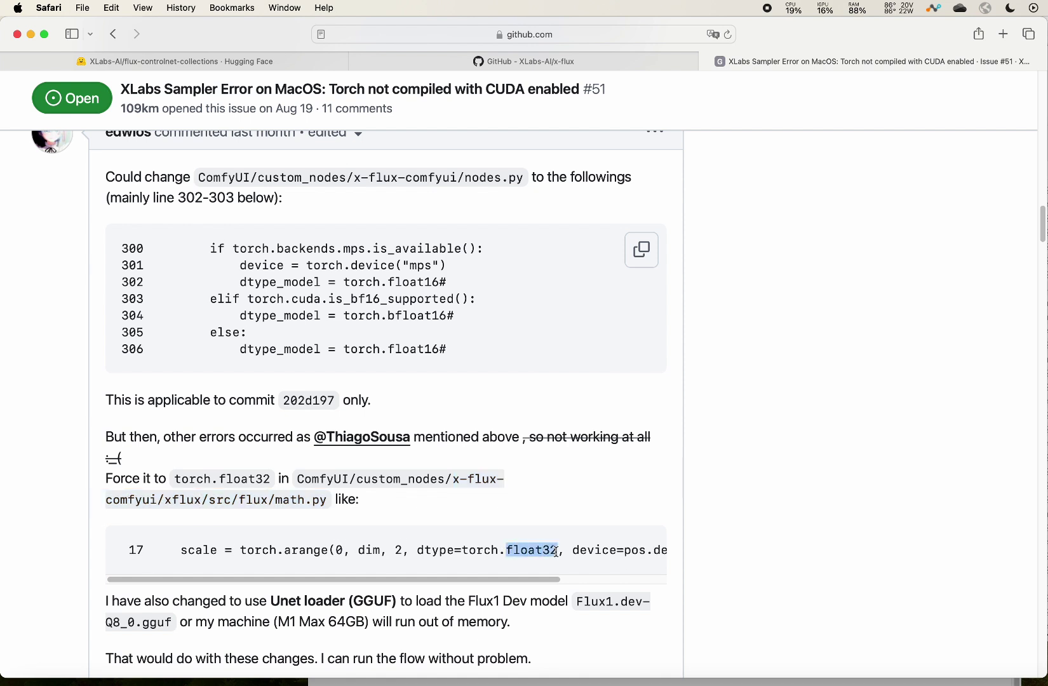
{"action": "mouse_move", "coordinate": [522, 582]}
{"action": "left_mouse_down"}
{"action": "mouse_move", "coordinate": [592, 578]}
{"action": "mouse_move", "coordinate": [501, 581]}
{"action": "left_mouse_up"}
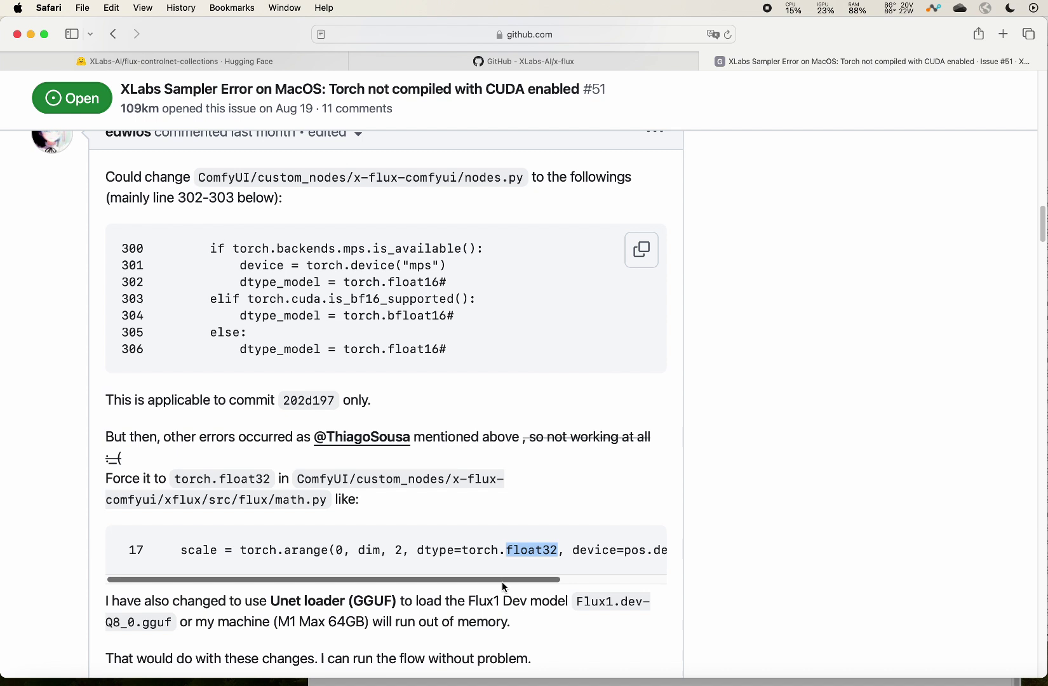
{"action": "left_click_drag", "start_coordinate": [184, 553], "coordinate": [514, 582]}
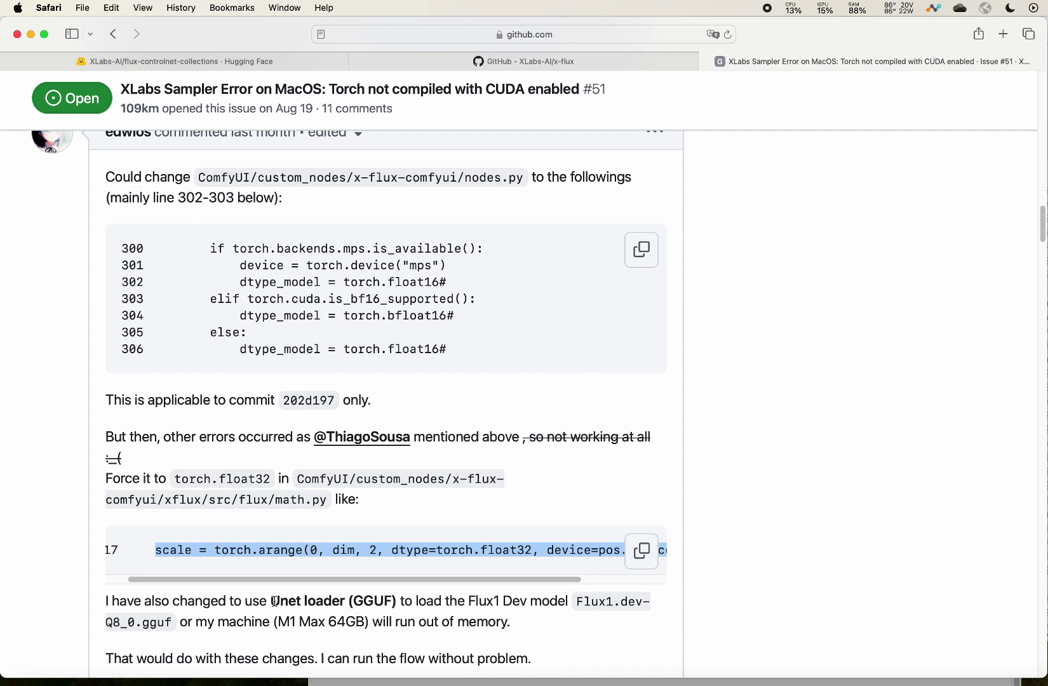
Highlight the 'Unet loader (GGUF)' mention, then switch to Terminal.
{"action": "left_click_drag", "start_coordinate": [273, 601], "coordinate": [397, 603]}
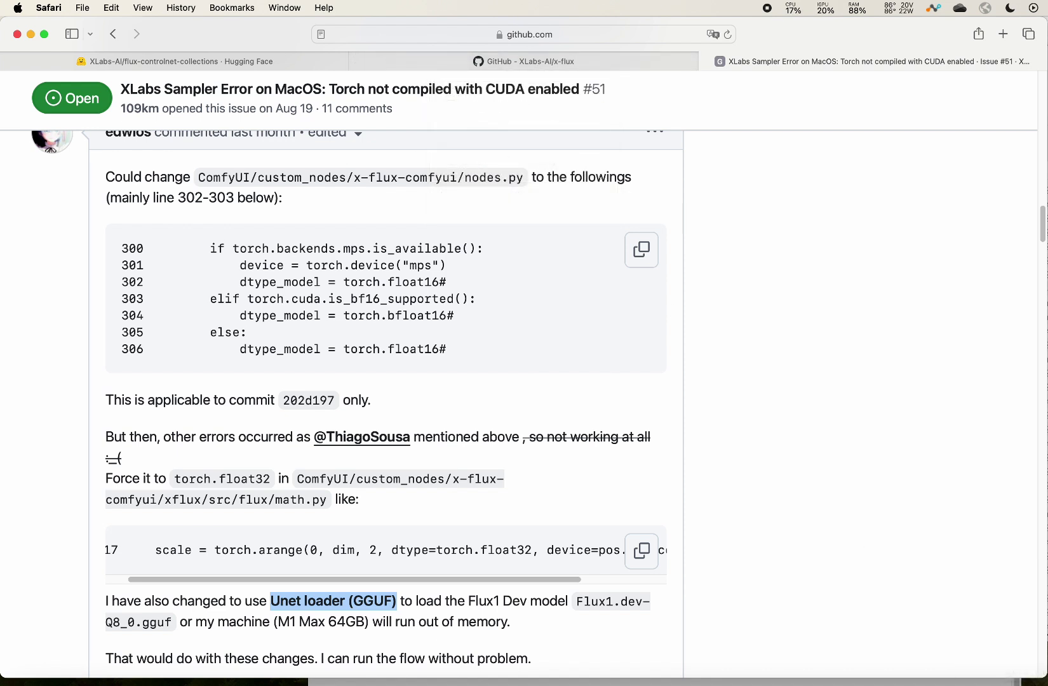
{"action": "key", "text": "super+Tab"}
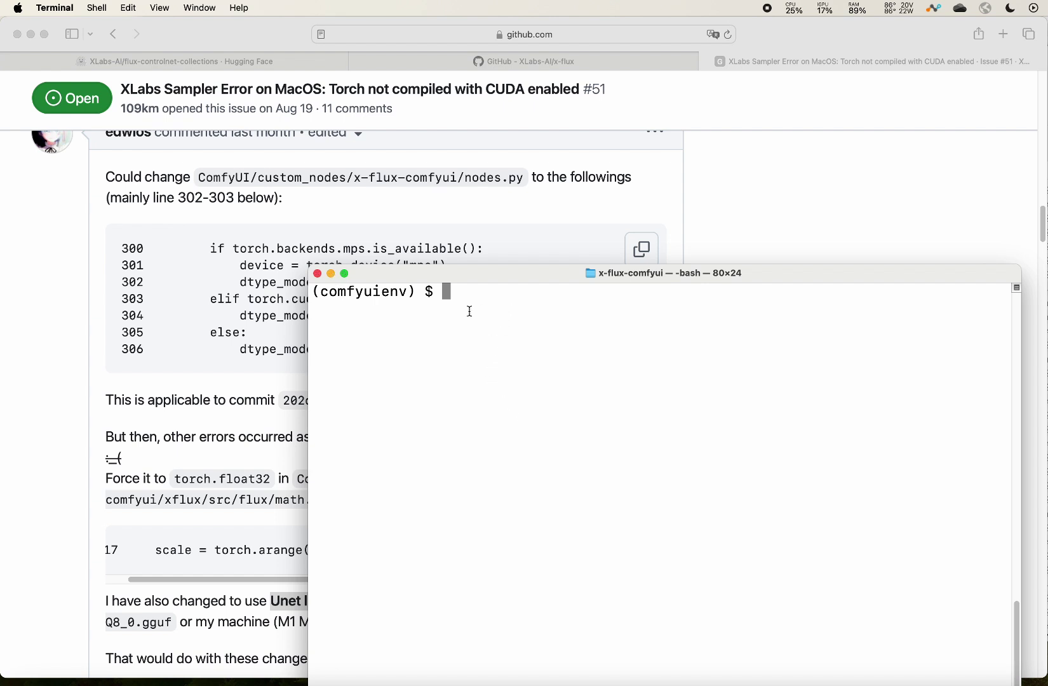
Go up to the ComfyUI folder, locate main.py, and recall the PYTORCH_ENABLE_MPS_FALLBACK=1 launch command.
{"action": "type", "text": "cd"}
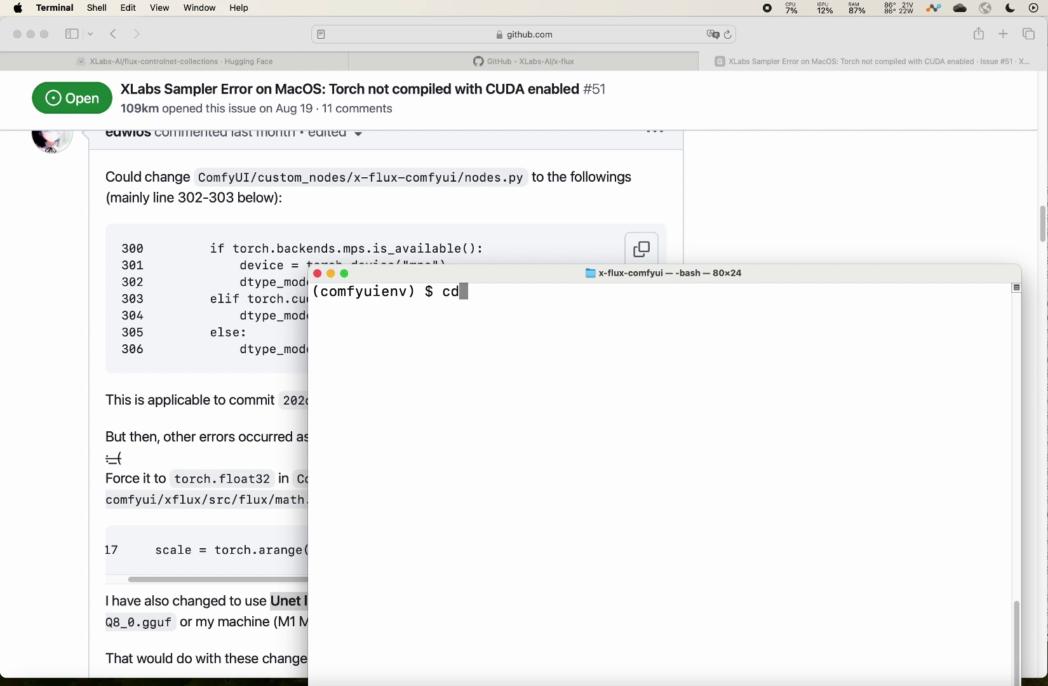
{"action": "type", "text": " .."}
{"action": "key", "text": "Return"}
{"action": "type", "text": "cd .."}
{"action": "key", "text": "Return"}
{"action": "type", "text": "ls"}
{"action": "key", "text": "Return"}
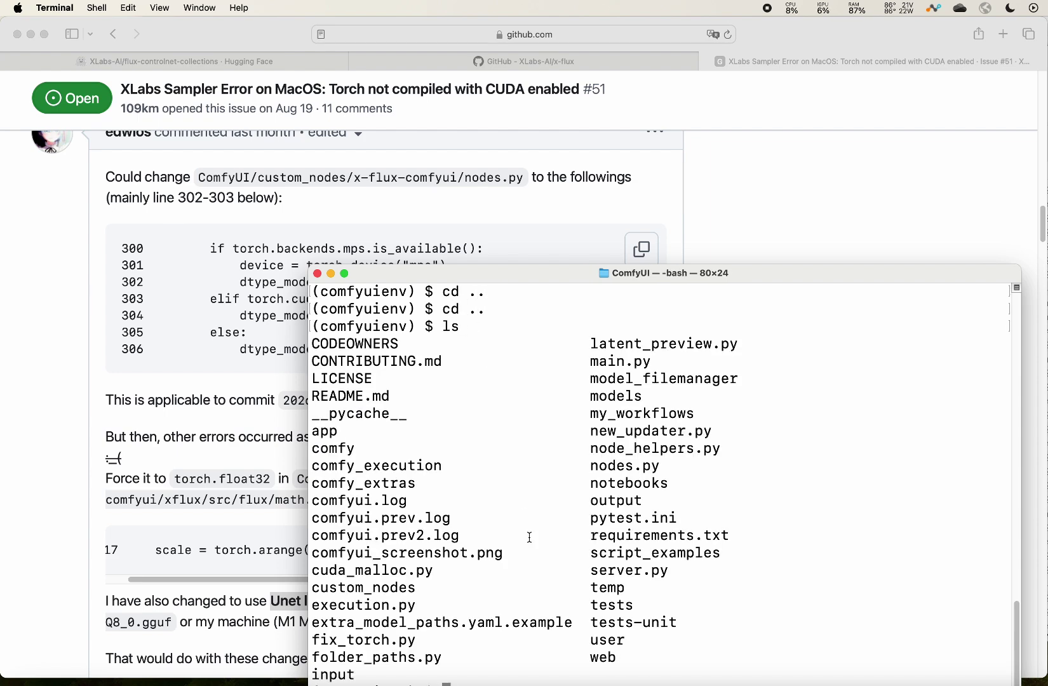
{"action": "left_click_drag", "start_coordinate": [588, 279], "coordinate": [597, 254]}
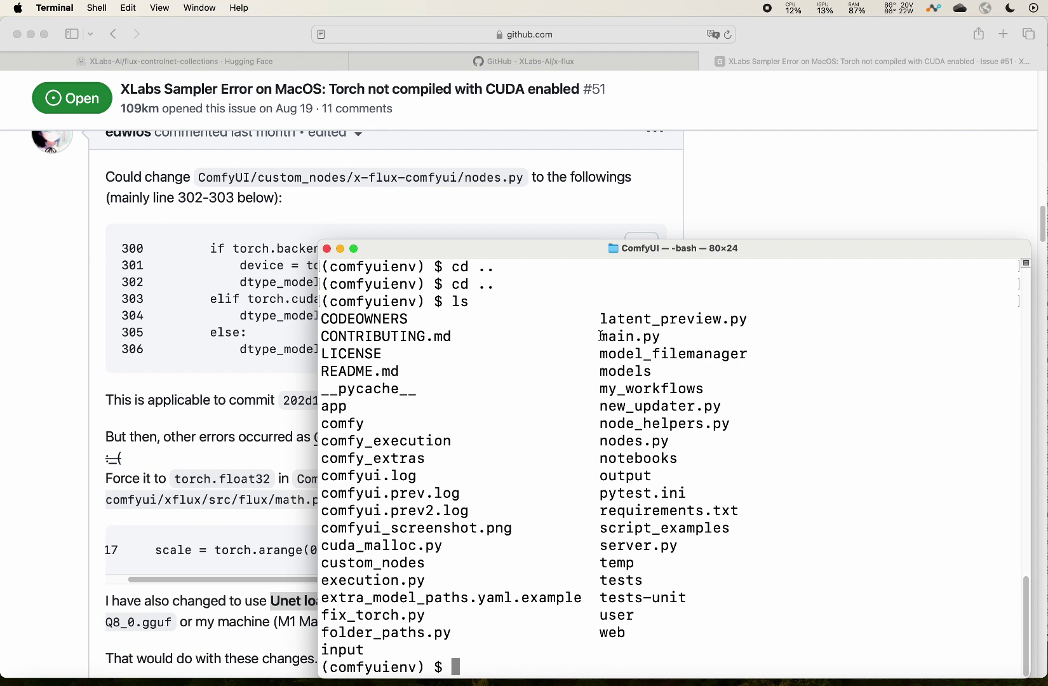
{"action": "left_click_drag", "start_coordinate": [600, 336], "coordinate": [660, 337]}
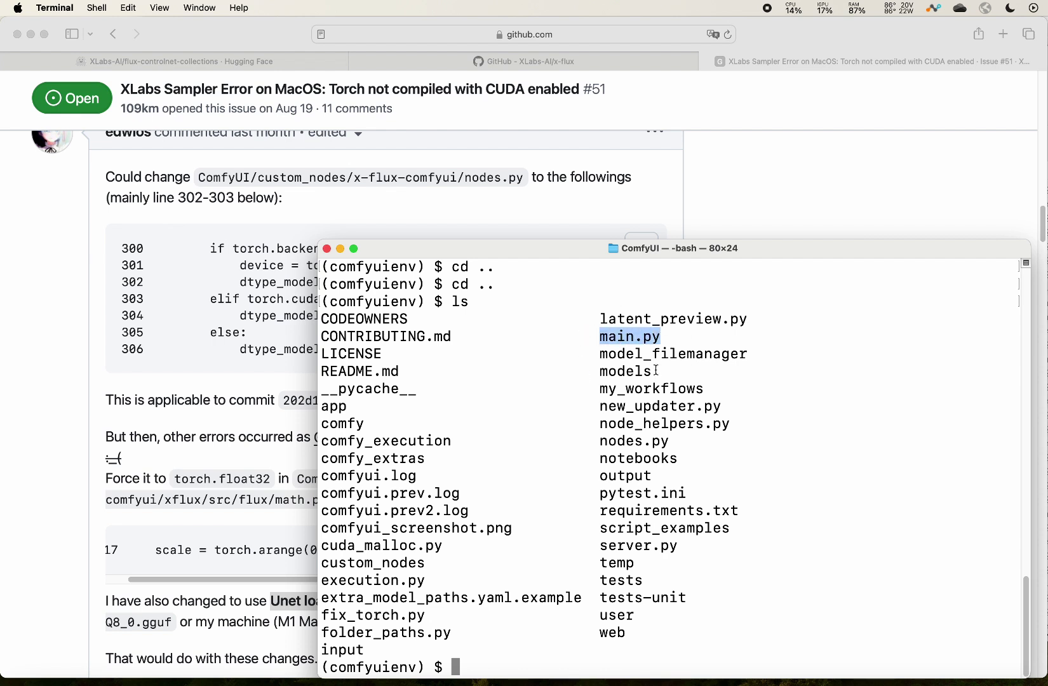
{"action": "left_click", "coordinate": [515, 549]}
{"action": "key", "text": "cmd+k"}
{"action": "key", "text": "cmd+v"}
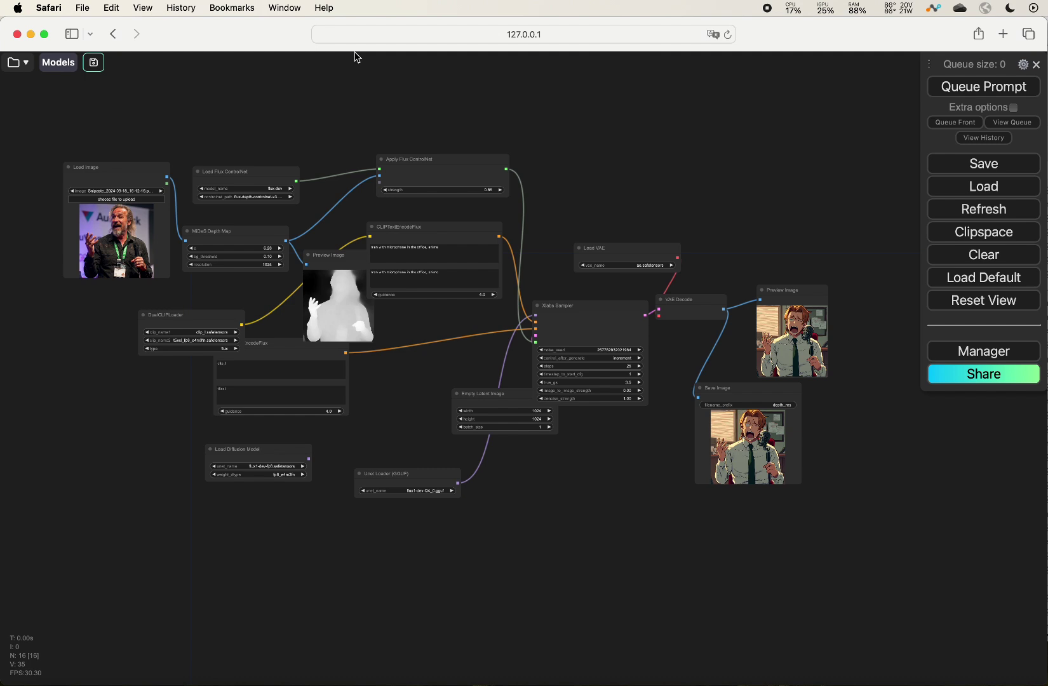
Align the Safari window left and return to the ComfyUI workflow at 127.0.0.1:8188.
{"action": "left_click_drag", "start_coordinate": [240, 29], "coordinate": [250, 23]}
{"action": "left_click", "coordinate": [563, 35]}
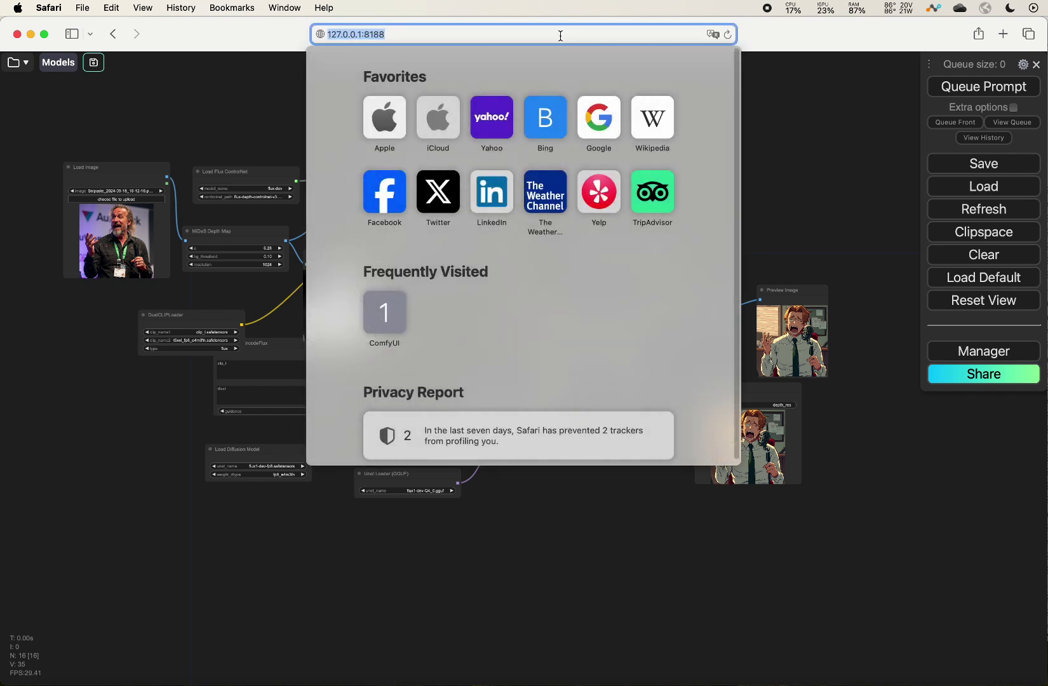
{"action": "left_click", "coordinate": [231, 124]}
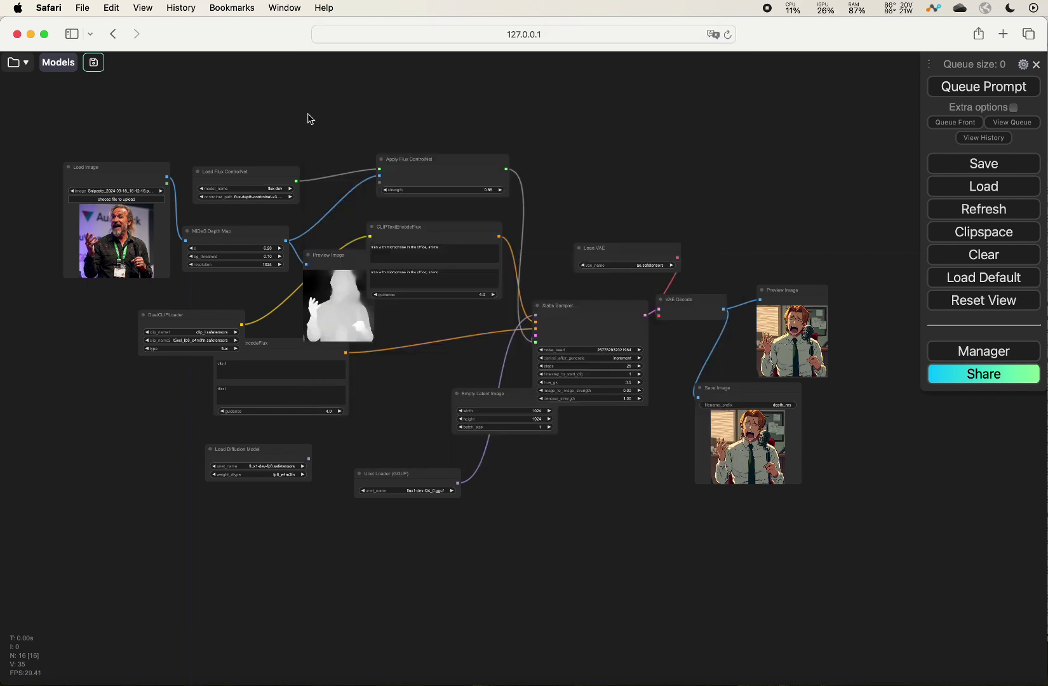
Keep flux-depth-controlnet-v3.safetensors selected as the ControlNet model file.
{"action": "left_click_drag", "start_coordinate": [306, 116], "coordinate": [519, 145]}
{"action": "scroll", "coordinate": [330, 186], "scroll_direction": "up", "scroll_amount": 5}
{"action": "scroll", "coordinate": [380, 168], "scroll_direction": "up", "scroll_amount": 8}
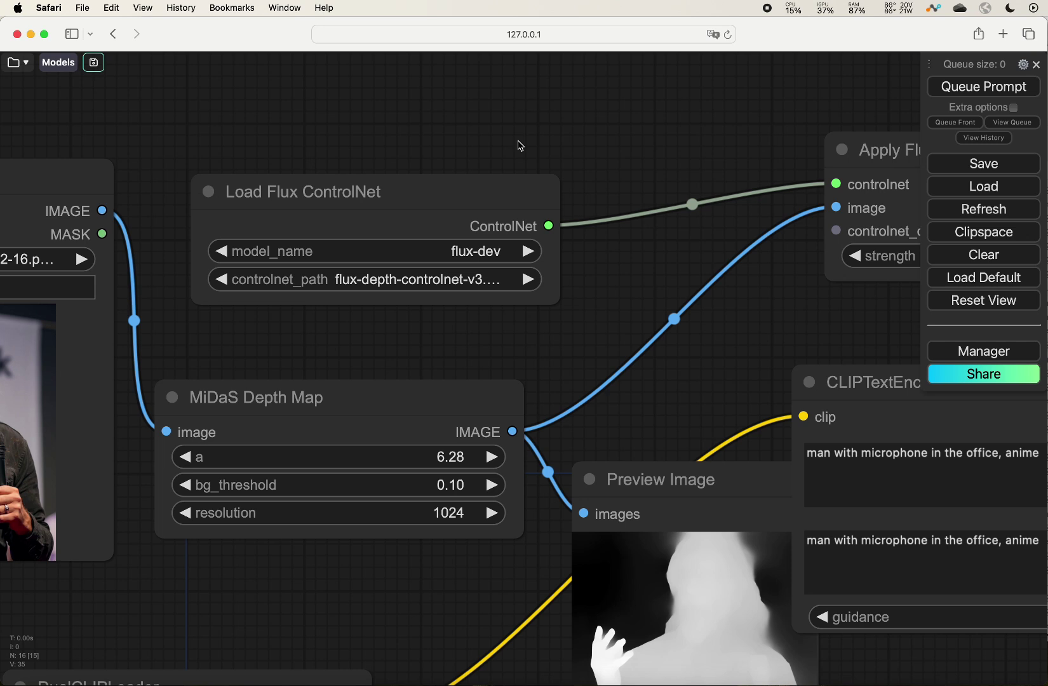
{"action": "left_click", "coordinate": [371, 281]}
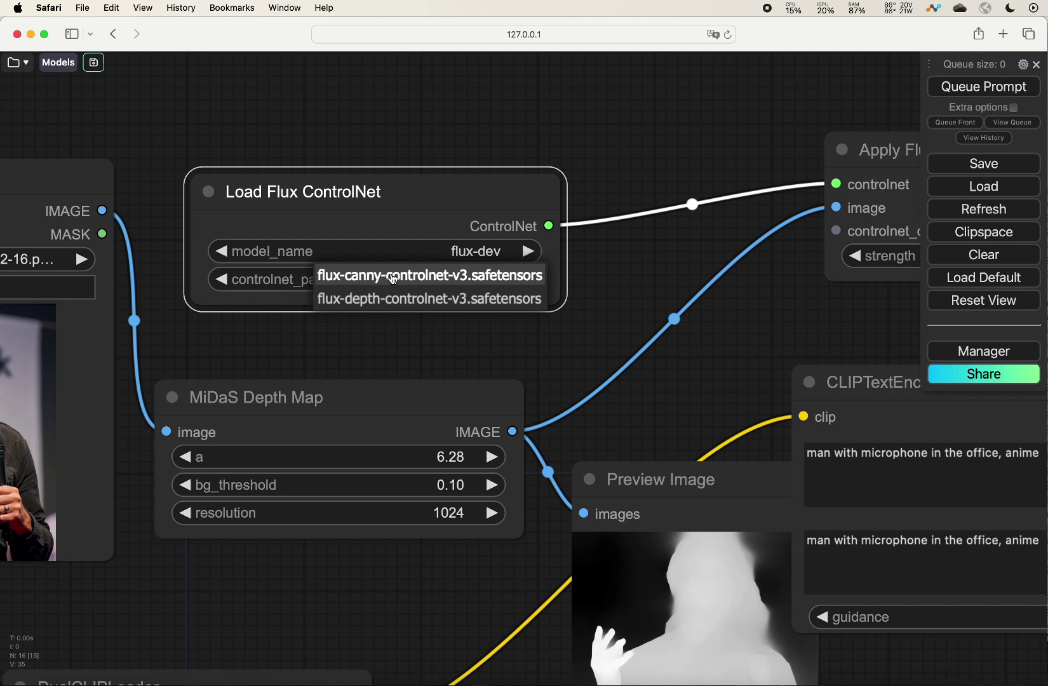
{"action": "left_click", "coordinate": [413, 331]}
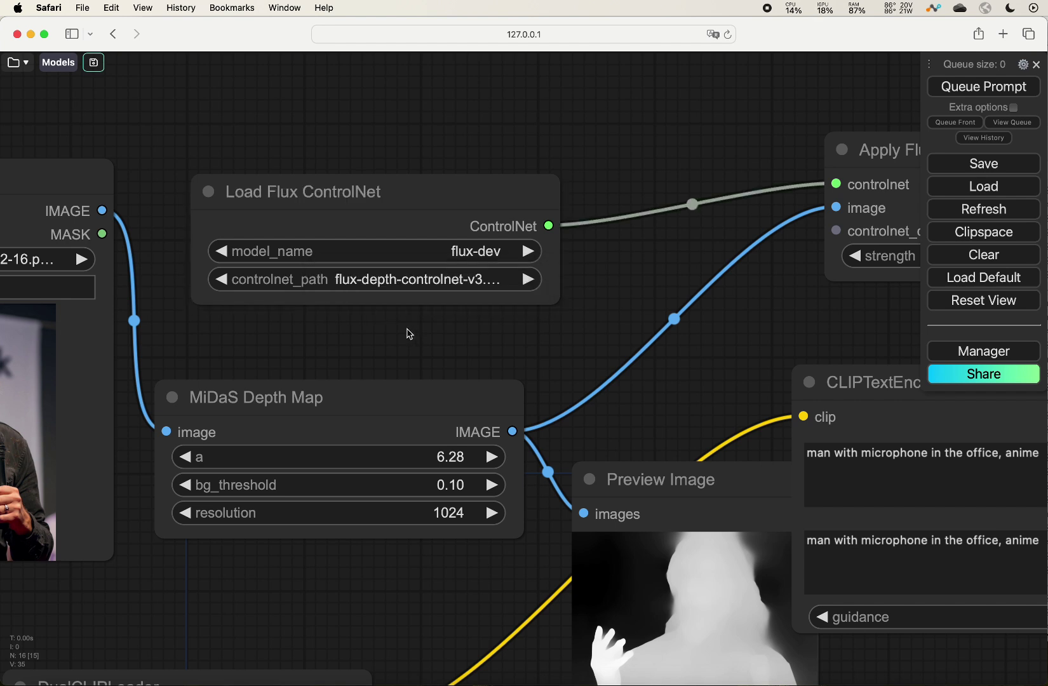
Move the Unet Loader (GGUF) node up-left beside Load Diffusion Model.
{"action": "left_click_drag", "start_coordinate": [268, 94], "coordinate": [603, 97]}
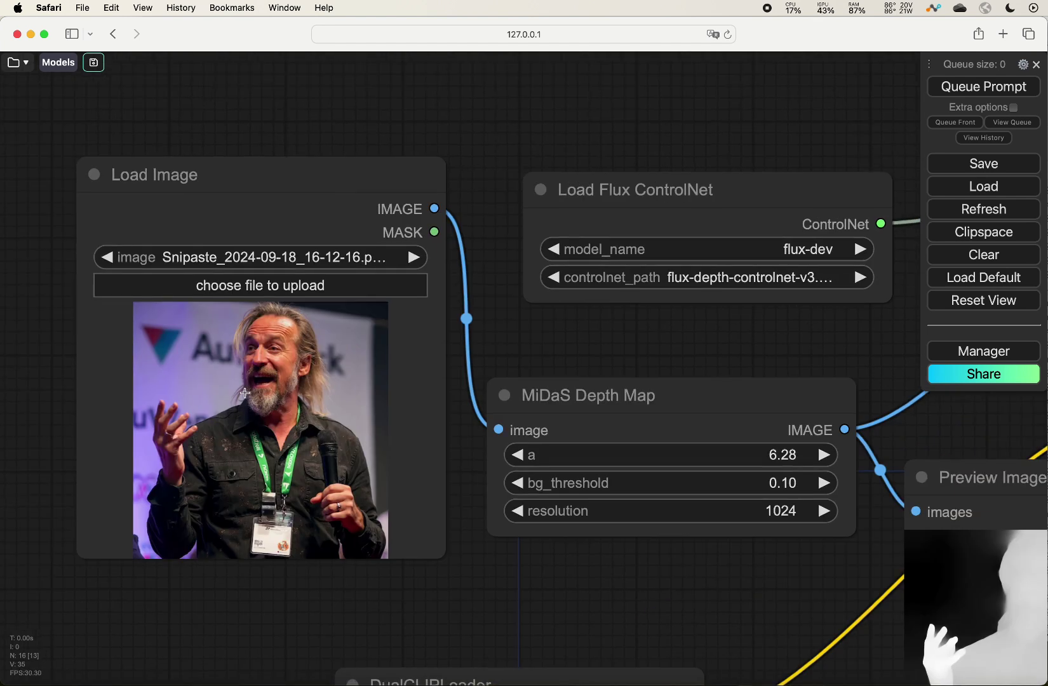
{"action": "left_click_drag", "start_coordinate": [382, 346], "coordinate": [332, 339]}
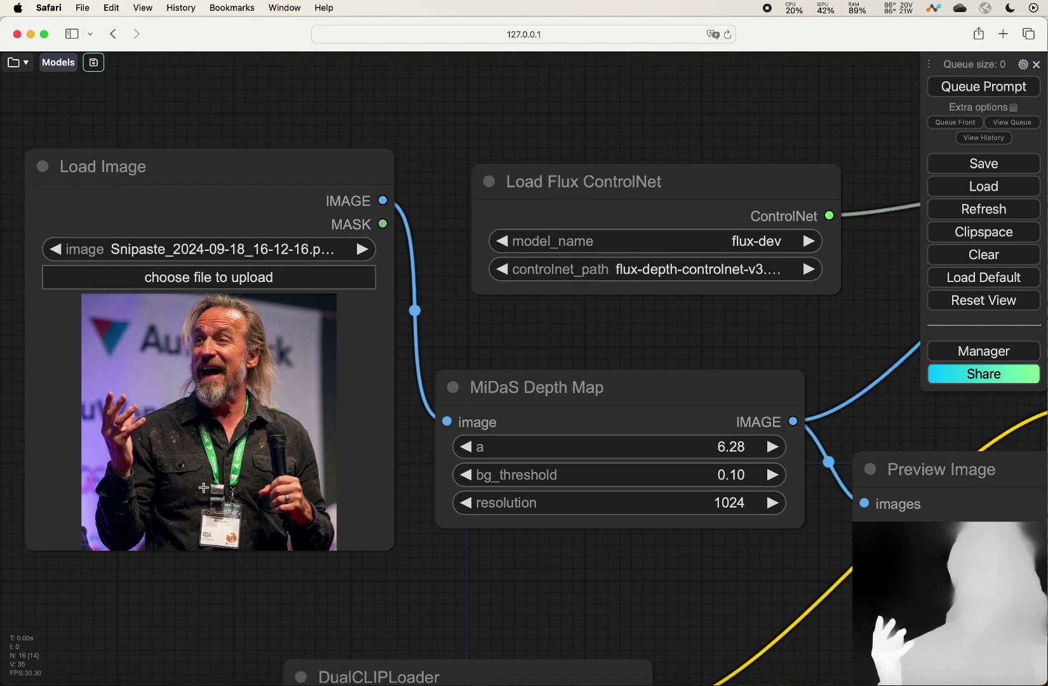
{"action": "scroll", "coordinate": [203, 488], "scroll_direction": "down", "scroll_amount": 6}
{"action": "scroll", "coordinate": [203, 488], "scroll_direction": "up", "scroll_amount": 6}
{"action": "scroll", "coordinate": [204, 487], "scroll_direction": "up", "scroll_amount": 3}
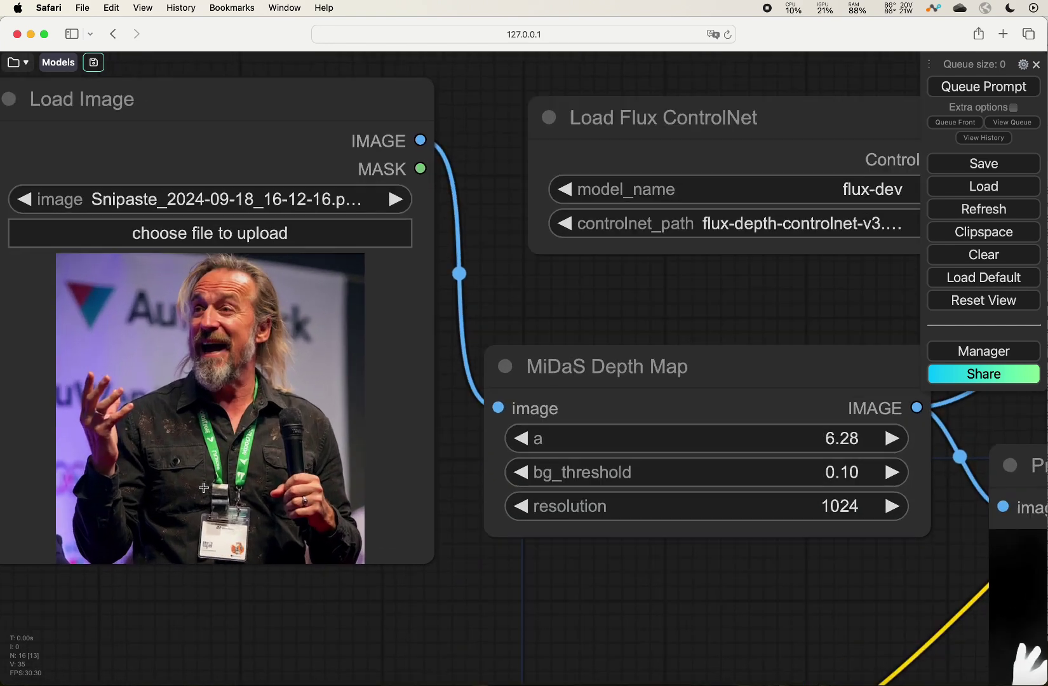
{"action": "scroll", "coordinate": [592, 297], "scroll_direction": "down", "scroll_amount": 8}
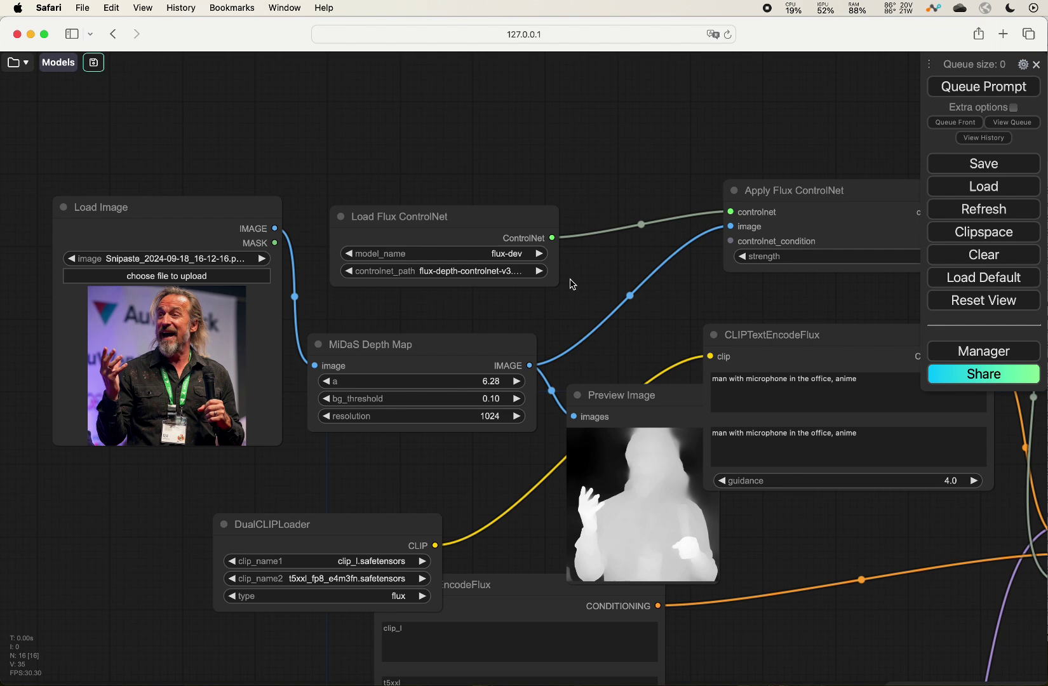
{"action": "left_click_drag", "start_coordinate": [567, 312], "coordinate": [374, 210]}
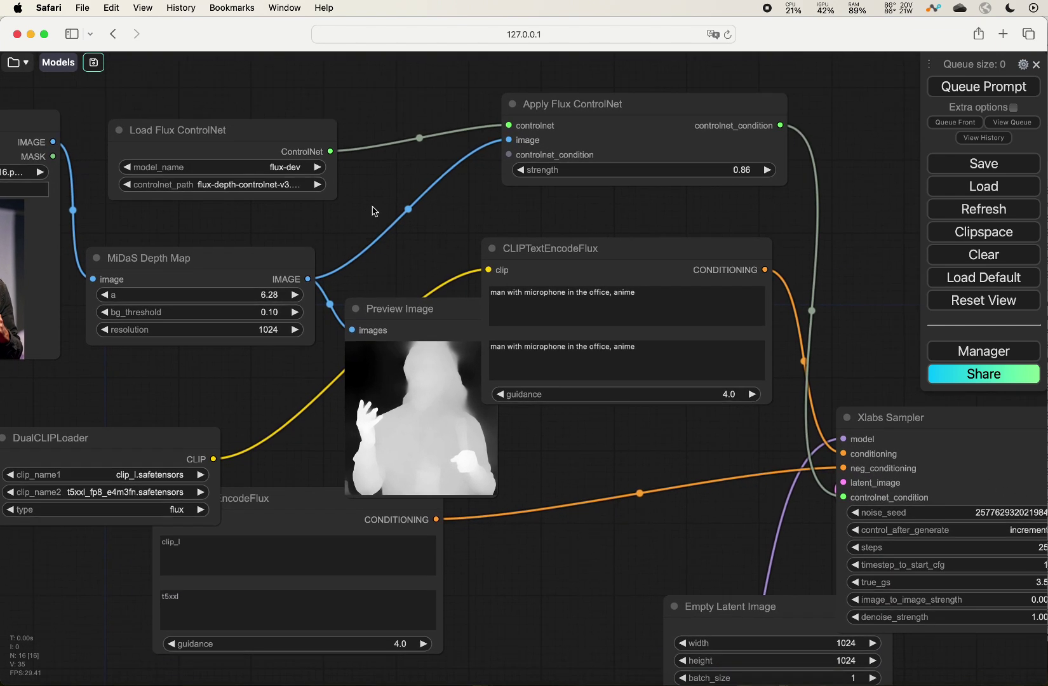
{"action": "left_click_drag", "start_coordinate": [245, 414], "coordinate": [416, 343]}
{"action": "scroll", "coordinate": [416, 344], "scroll_direction": "down", "scroll_amount": 3}
{"action": "left_click_drag", "start_coordinate": [643, 475], "coordinate": [424, 463]}
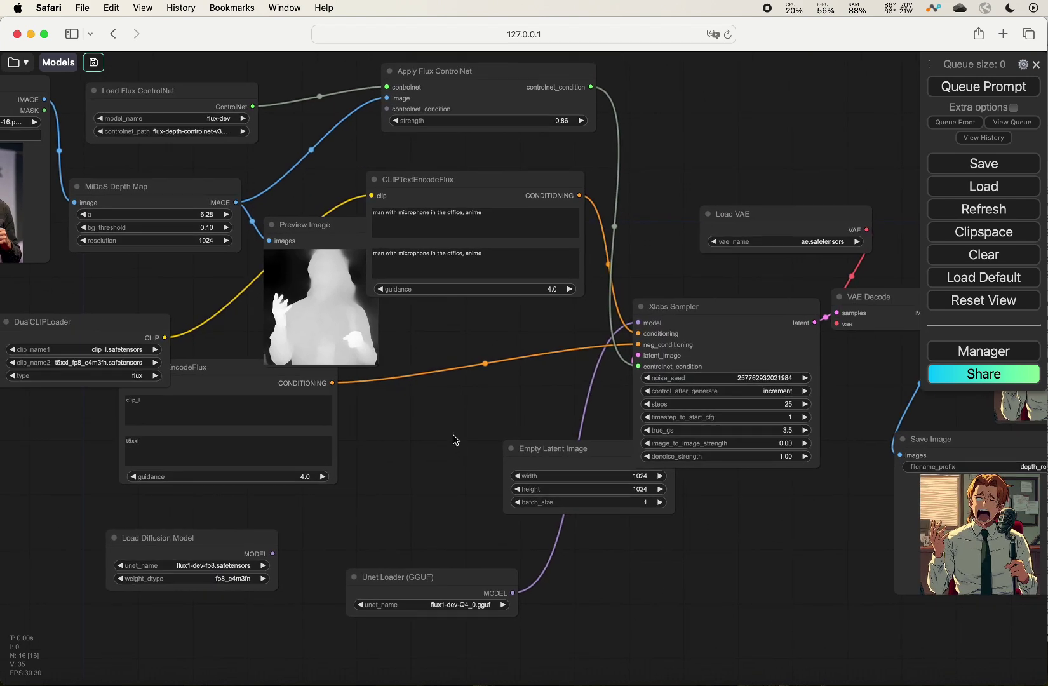
{"action": "left_click_drag", "start_coordinate": [449, 582], "coordinate": [413, 549]}
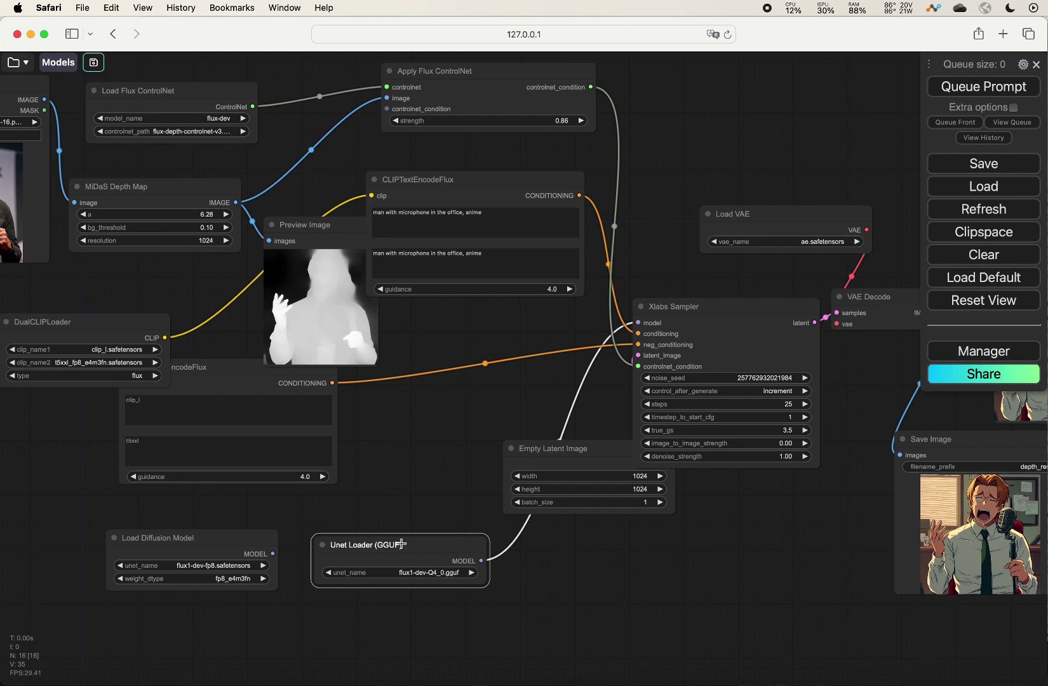
Shift both loader nodes right, leaving Load Diffusion Model unlinked while the GGUF loader feeds the sampler.
{"action": "left_click", "coordinate": [185, 539]}
{"action": "left_click_drag", "start_coordinate": [388, 554], "coordinate": [411, 557]}
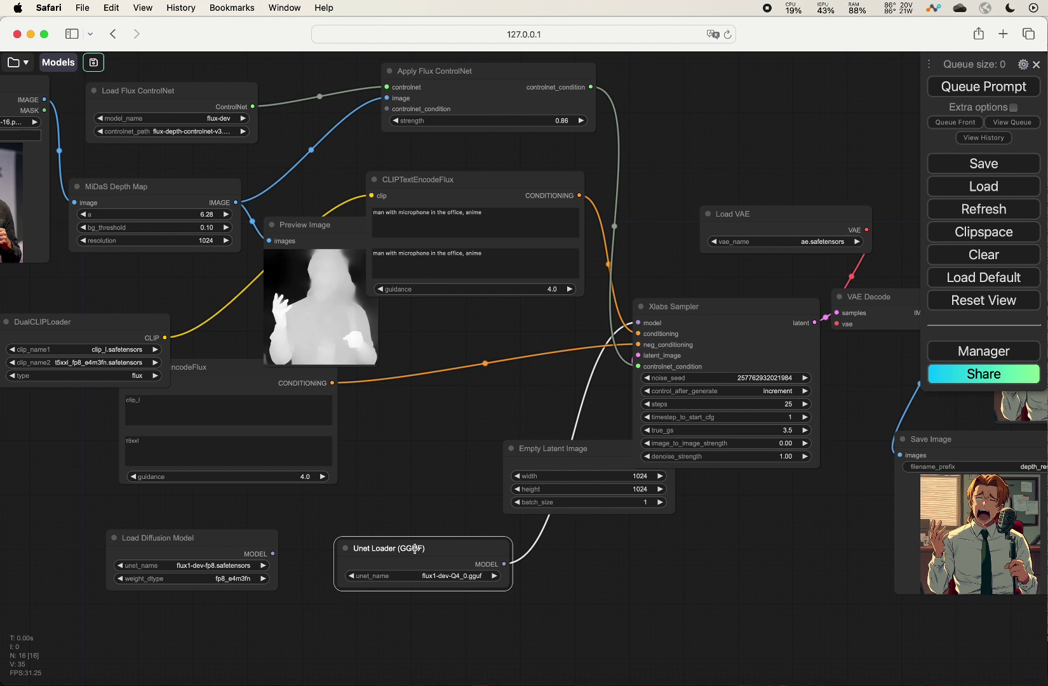
{"action": "left_click_drag", "start_coordinate": [201, 540], "coordinate": [232, 540]}
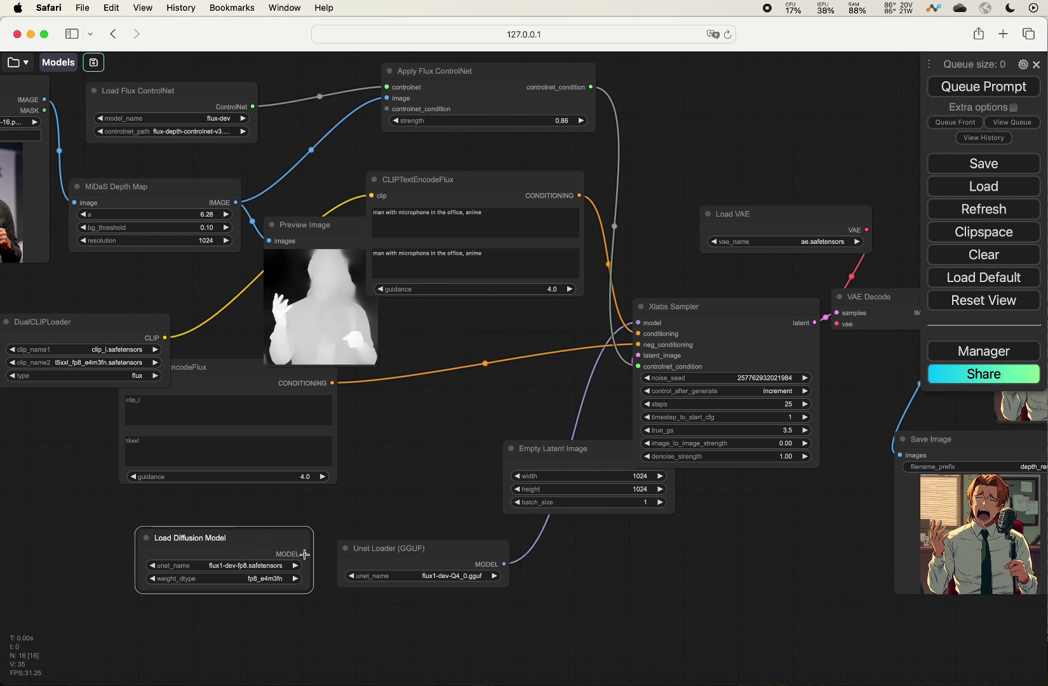
{"action": "mouse_move", "coordinate": [305, 553]}
{"action": "left_mouse_down"}
{"action": "mouse_move", "coordinate": [356, 510]}
{"action": "mouse_move", "coordinate": [282, 560]}
{"action": "mouse_move", "coordinate": [327, 550]}
{"action": "mouse_move", "coordinate": [555, 389]}
{"action": "mouse_move", "coordinate": [626, 320]}
{"action": "mouse_move", "coordinate": [653, 318]}
{"action": "mouse_move", "coordinate": [631, 325]}
{"action": "mouse_move", "coordinate": [385, 525]}
{"action": "mouse_move", "coordinate": [304, 556]}
{"action": "left_mouse_up"}
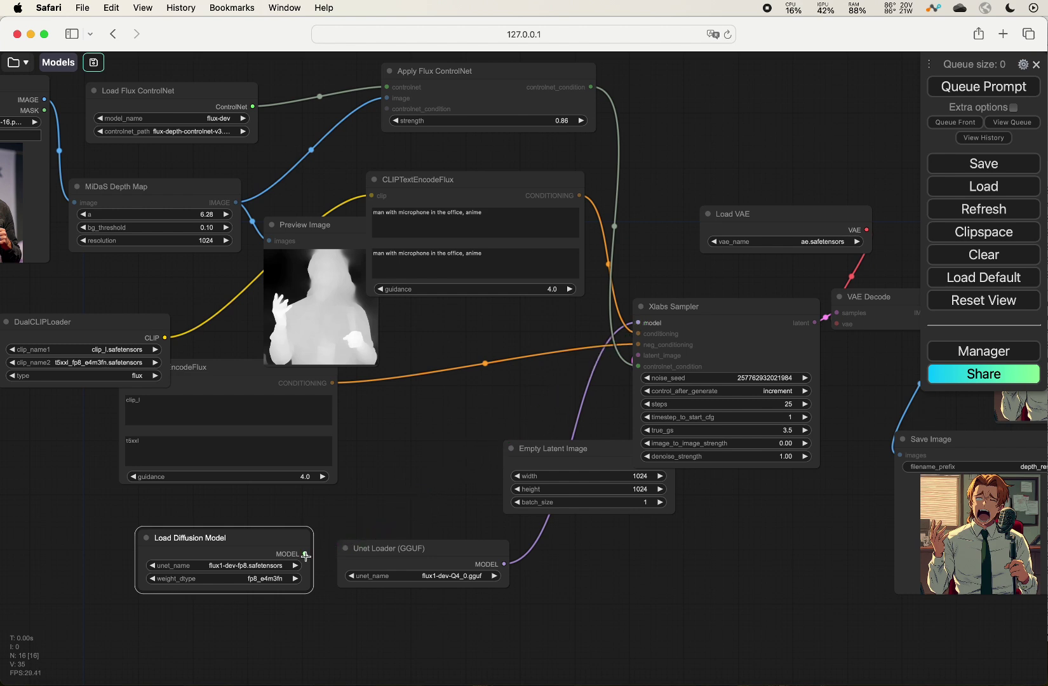
{"action": "left_click", "coordinate": [427, 549]}
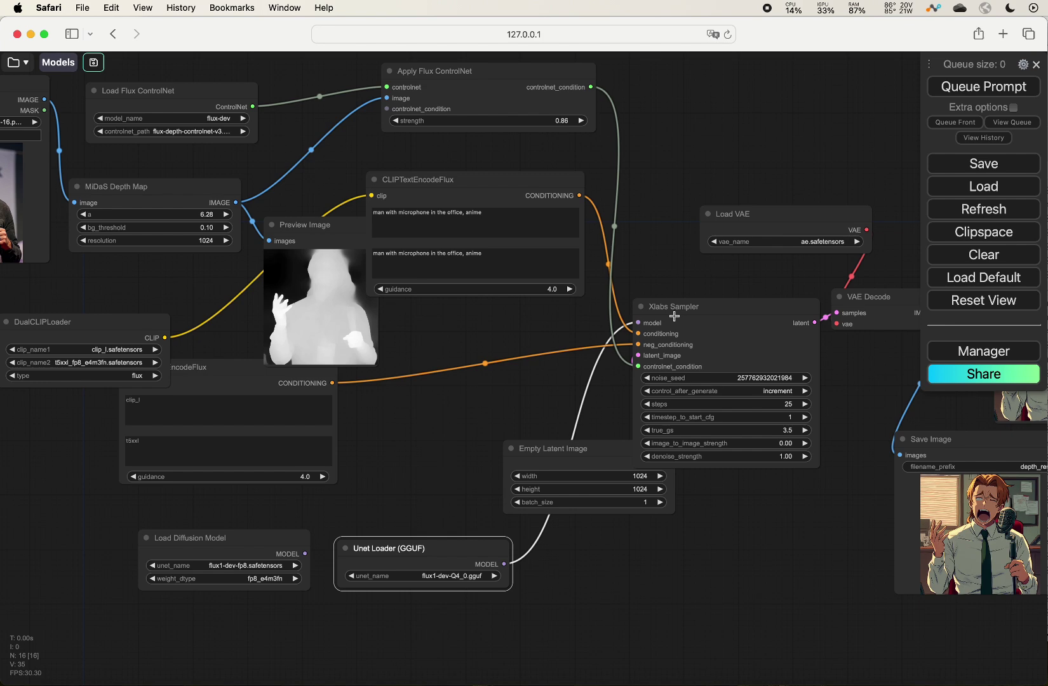
Check memory usage in the menu-bar RAM stats, detaching them into their own window.
{"action": "scroll", "coordinate": [635, 267], "scroll_direction": "down", "scroll_amount": 5}
{"action": "scroll", "coordinate": [609, 234], "scroll_direction": "up", "scroll_amount": 5}
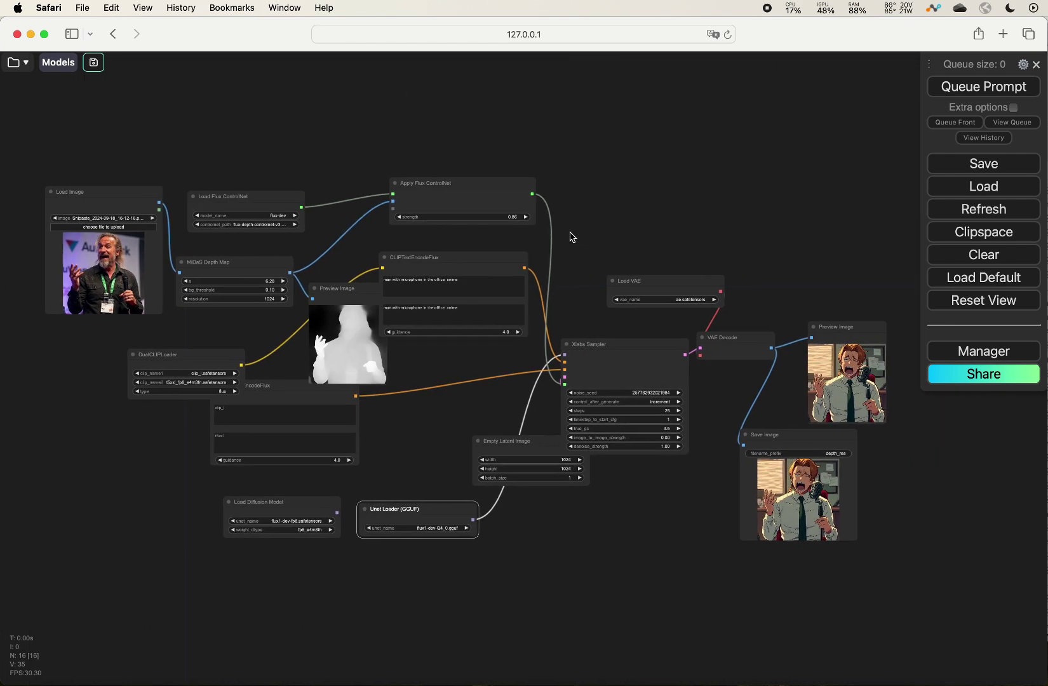
{"action": "scroll", "coordinate": [619, 266], "scroll_direction": "down", "scroll_amount": 3}
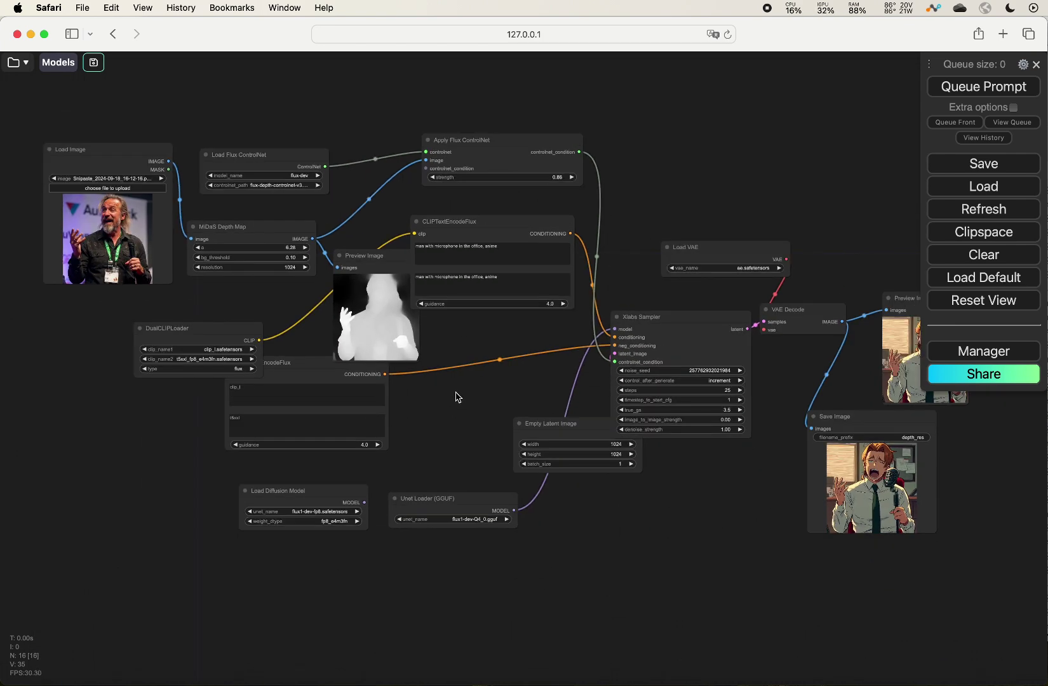
{"action": "left_click_drag", "start_coordinate": [461, 395], "coordinate": [435, 424]}
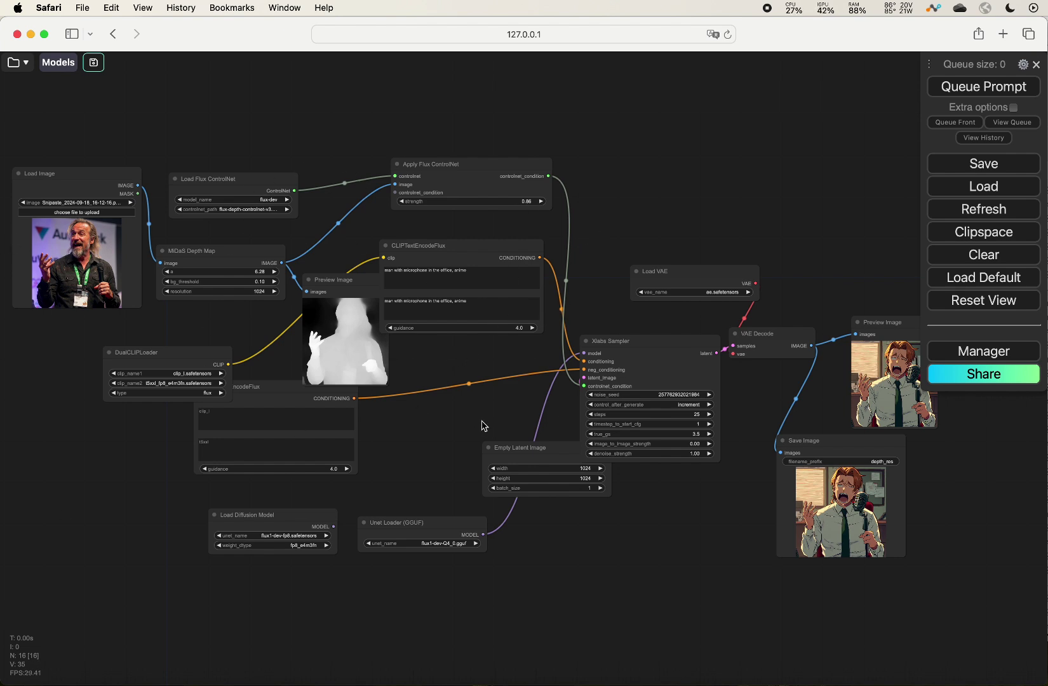
{"action": "scroll", "coordinate": [484, 426], "scroll_direction": "up", "scroll_amount": 5}
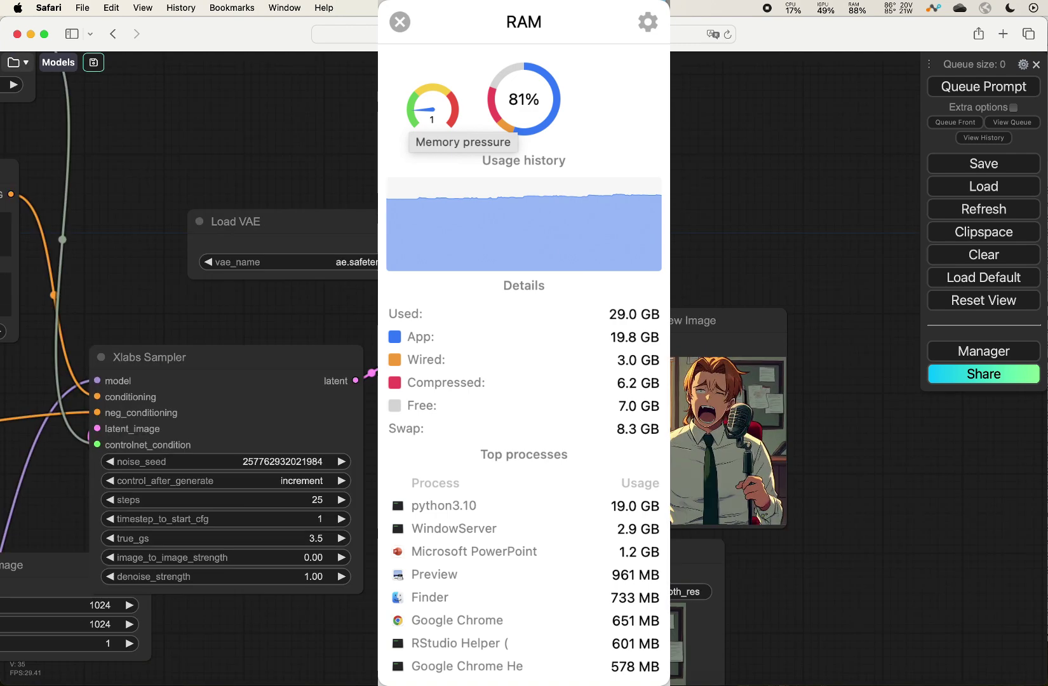
{"action": "scroll", "coordinate": [631, 164], "scroll_direction": "down", "scroll_amount": 5}
{"action": "left_click", "coordinate": [857, 7]}
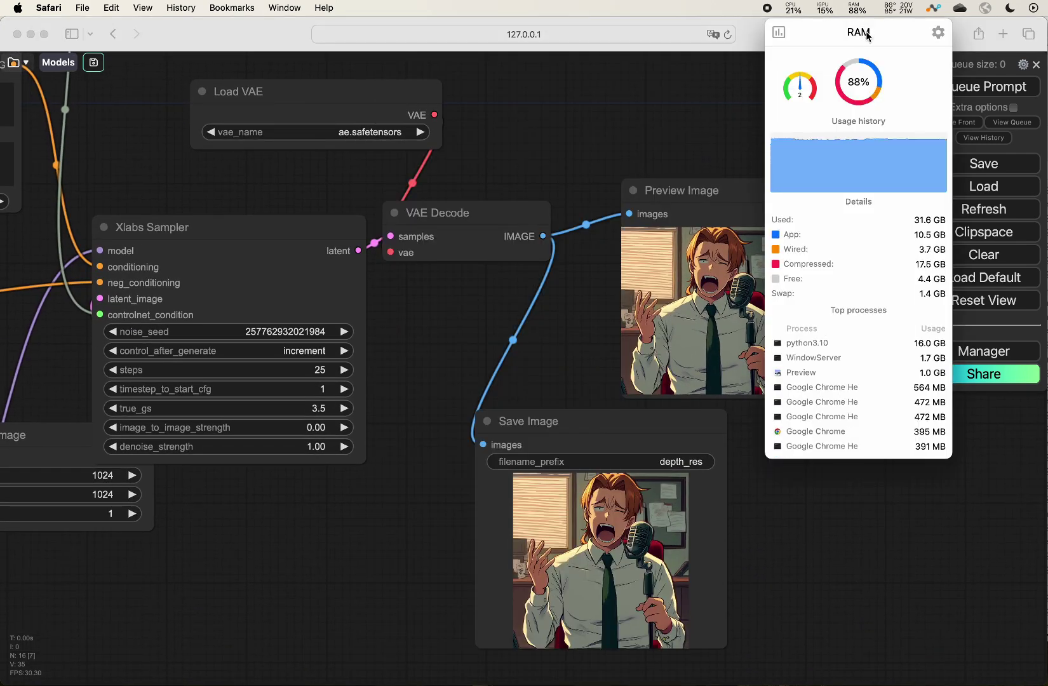
{"action": "left_click_drag", "start_coordinate": [873, 33], "coordinate": [825, 44]}
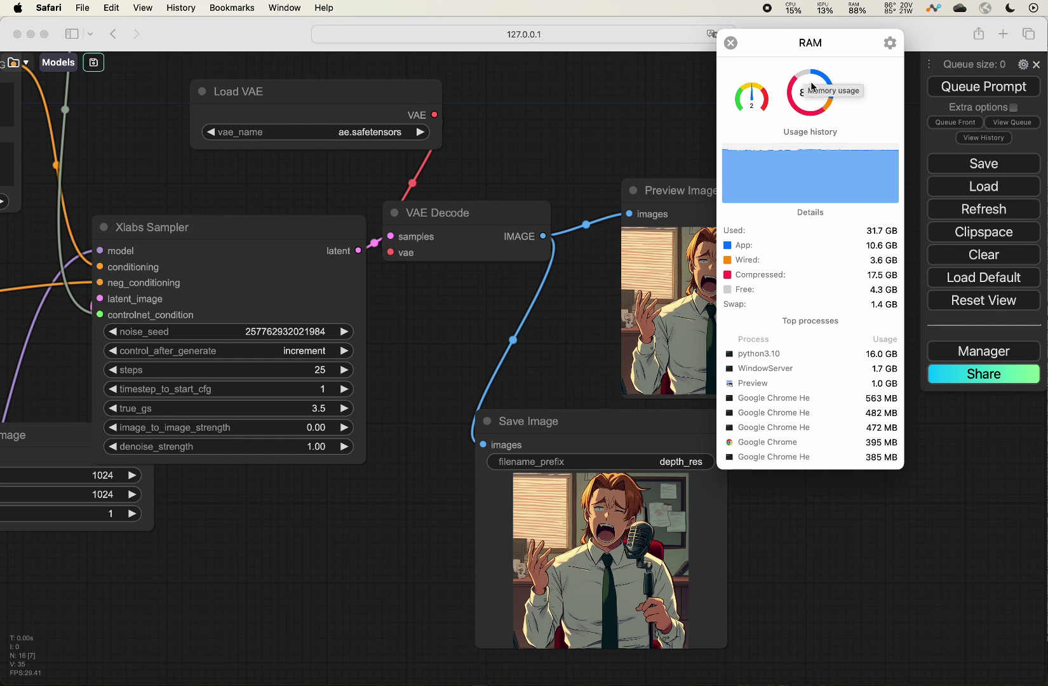
Pan to the workflow's input nodes and bring the ComfyUI server log Terminal forward.
{"action": "scroll", "coordinate": [522, 403], "scroll_direction": "down", "scroll_amount": 3}
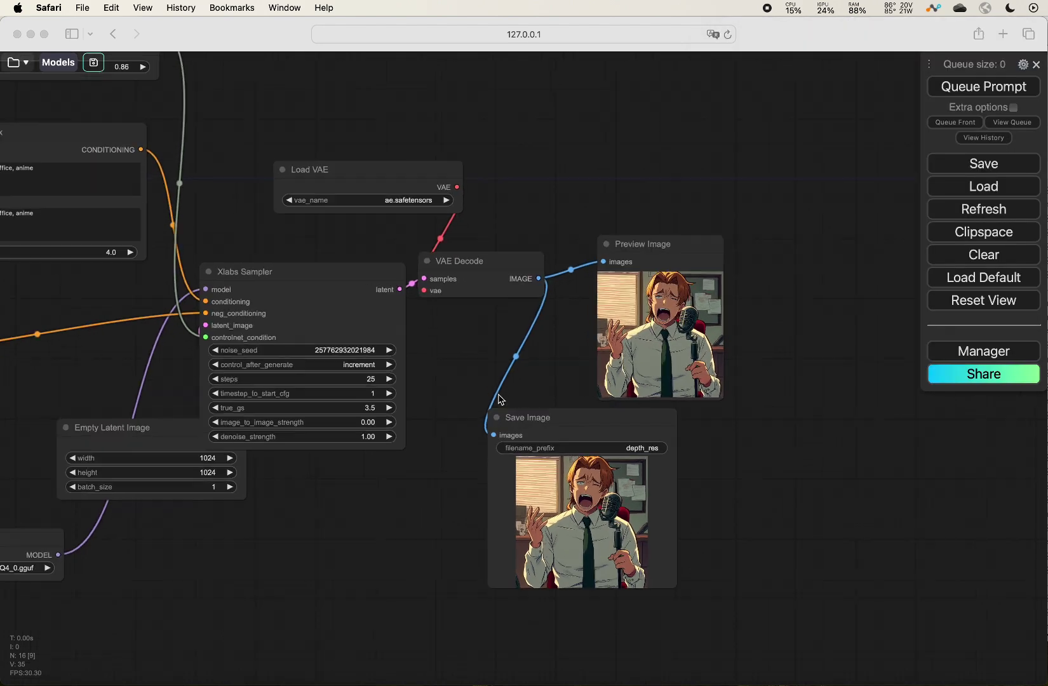
{"action": "scroll", "coordinate": [633, 350], "scroll_direction": "down", "scroll_amount": 2}
{"action": "left_click_drag", "start_coordinate": [546, 350], "coordinate": [820, 362]}
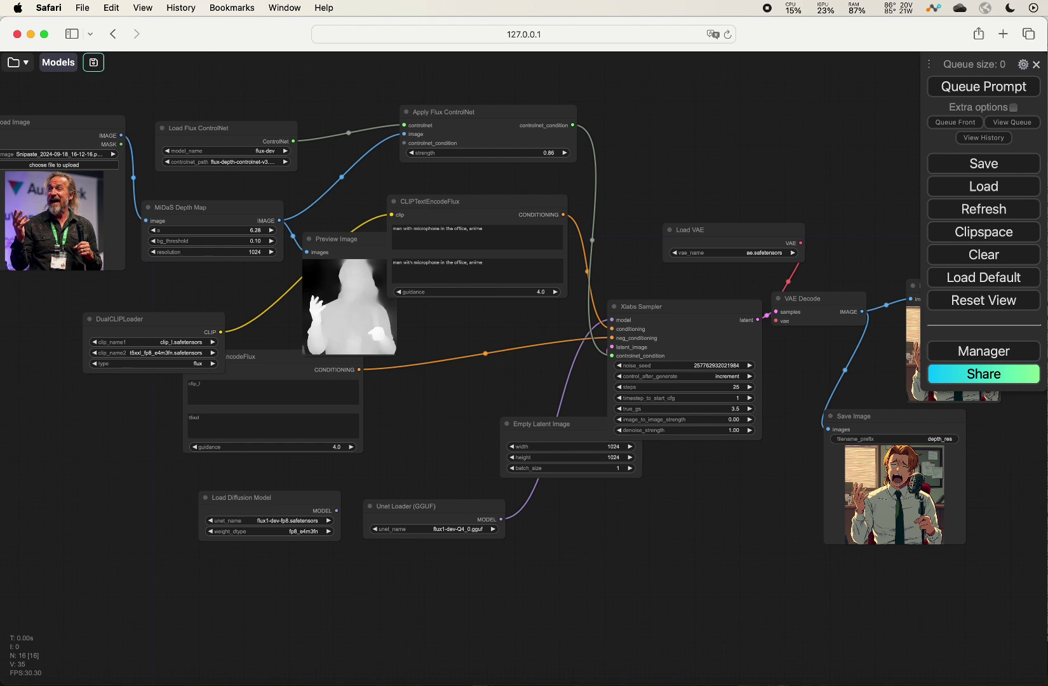
{"action": "key", "text": "super+Tab"}
{"action": "left_click_drag", "start_coordinate": [438, 76], "coordinate": [441, 107]}
{"action": "scroll", "coordinate": [328, 300], "scroll_direction": "up", "scroll_amount": 1}
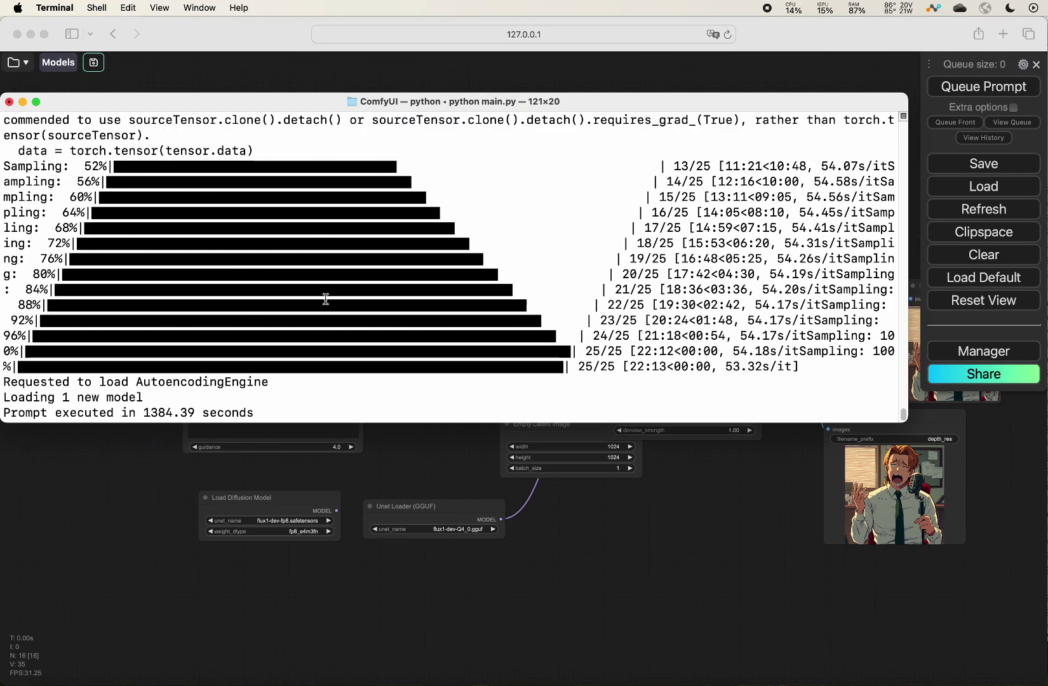
{"action": "scroll", "coordinate": [325, 297], "scroll_direction": "down", "scroll_amount": 1}
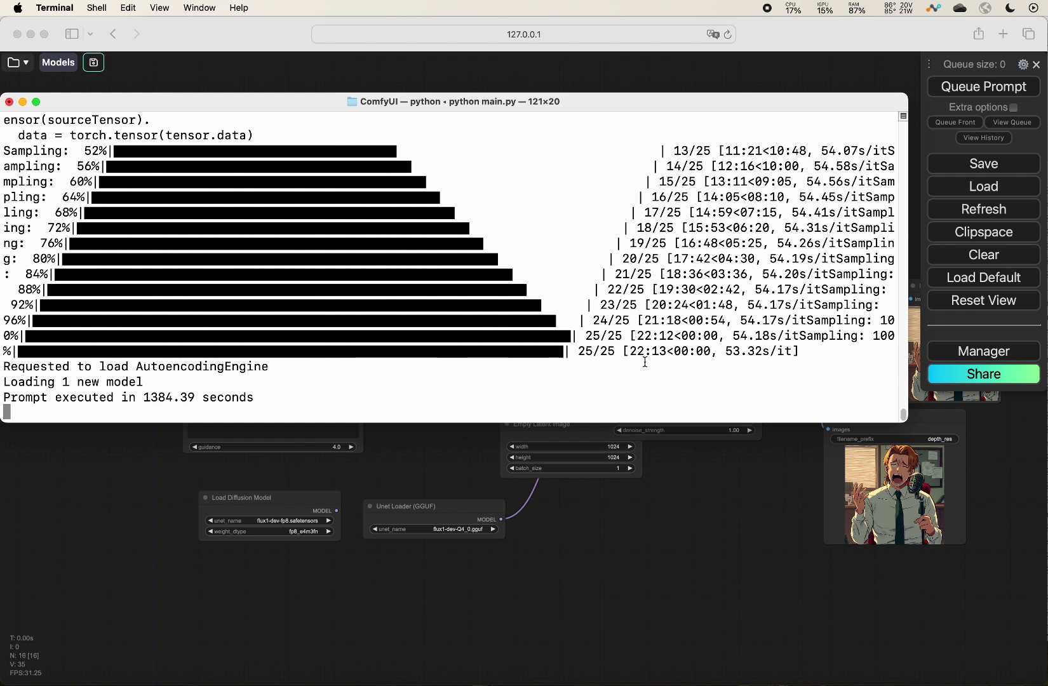
{"action": "left_click_drag", "start_coordinate": [628, 350], "coordinate": [667, 351]}
{"action": "left_click_drag", "start_coordinate": [578, 350], "coordinate": [614, 353]}
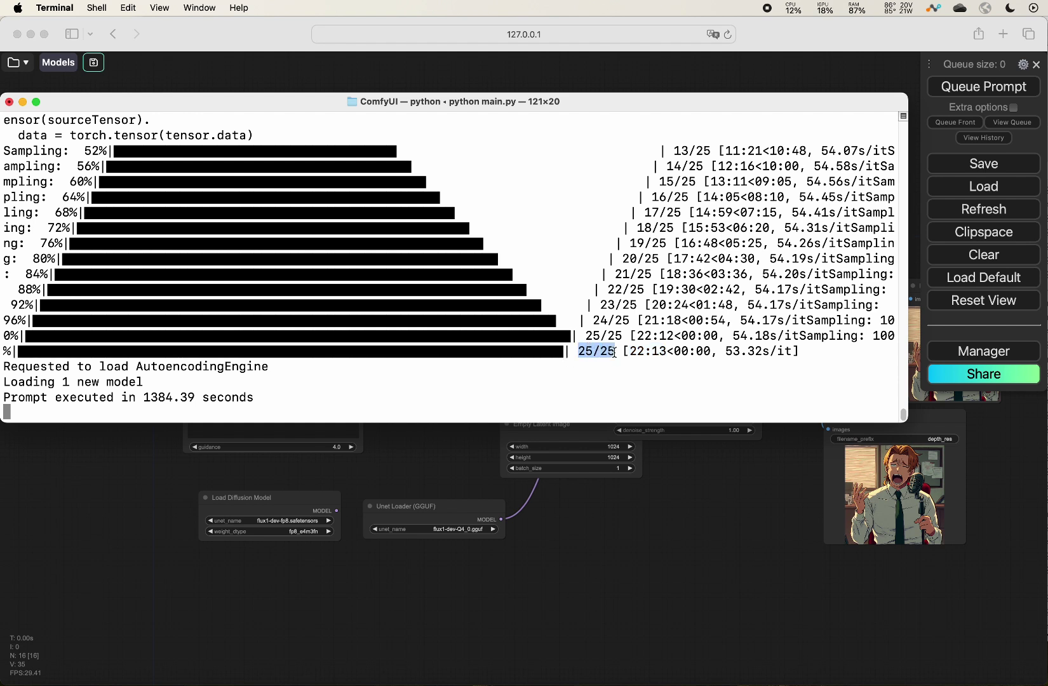